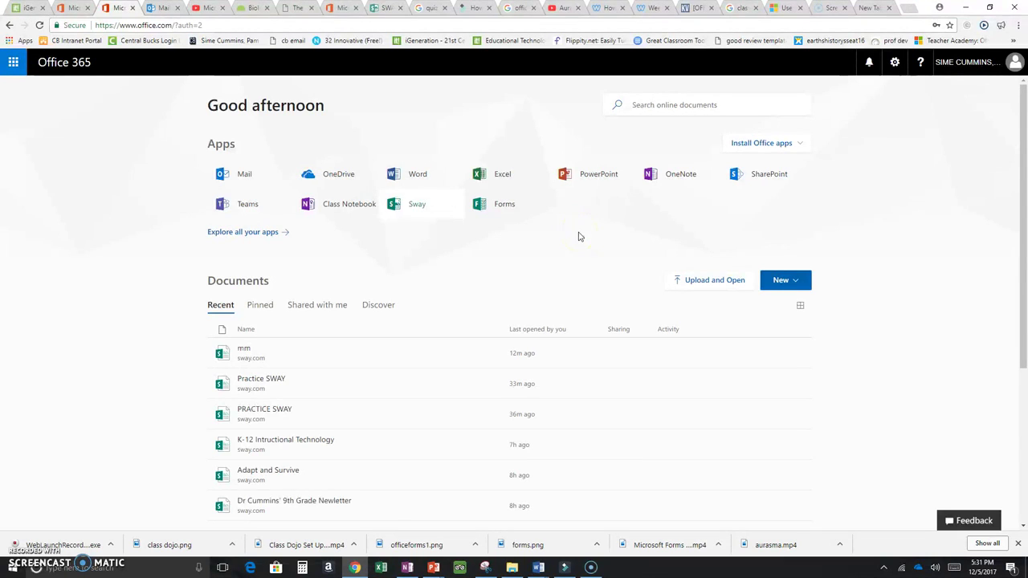
# - Open Sway from the Office 365 apps and create a new blank Sway
pyautogui.click(417, 206)
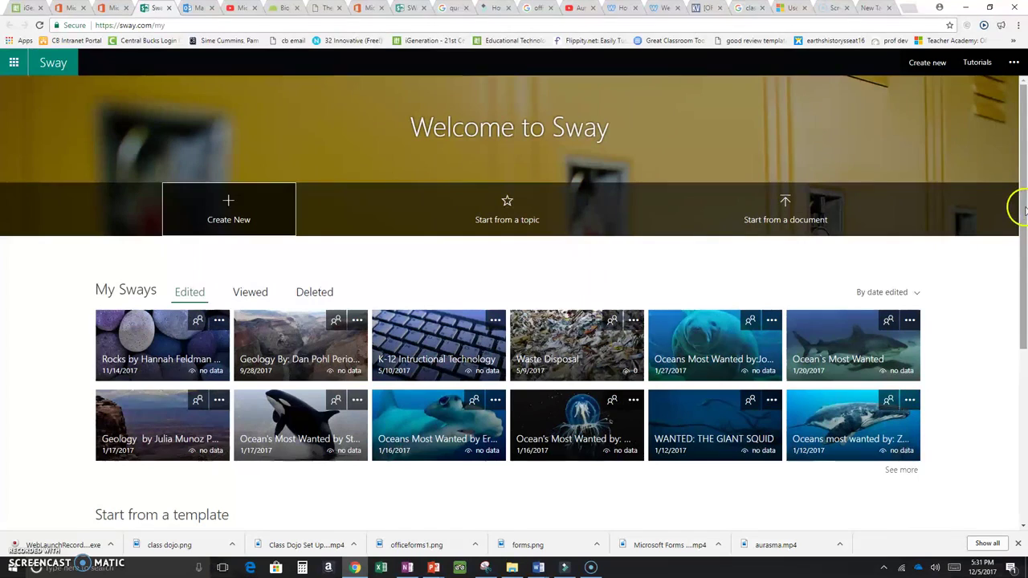
pyautogui.moveTo(1025, 207); pyautogui.dragTo(1023, 230)
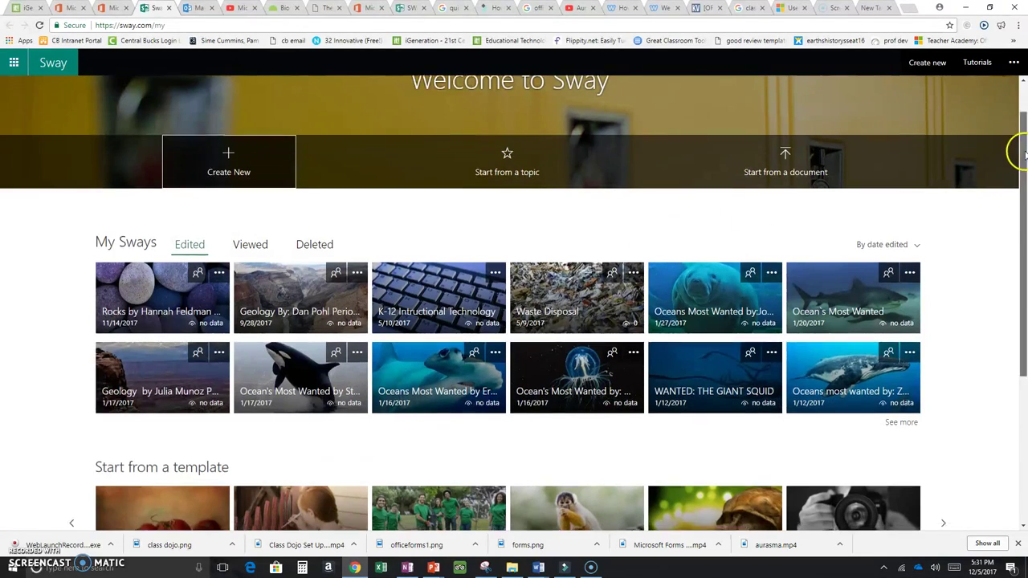
pyautogui.moveTo(1018, 150); pyautogui.dragTo(1025, 263)
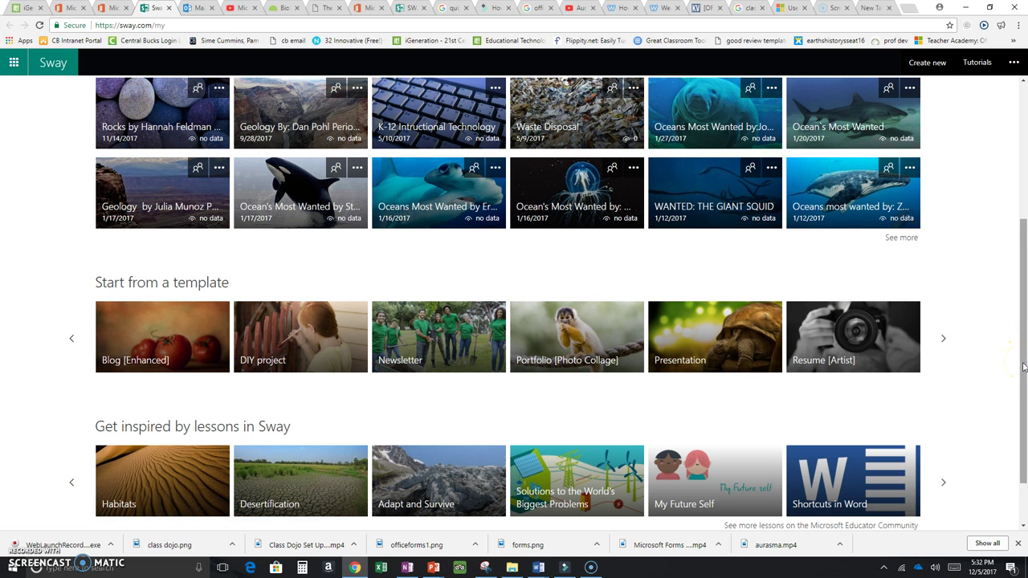
pyautogui.moveTo(1023, 367); pyautogui.dragTo(1023, 273)
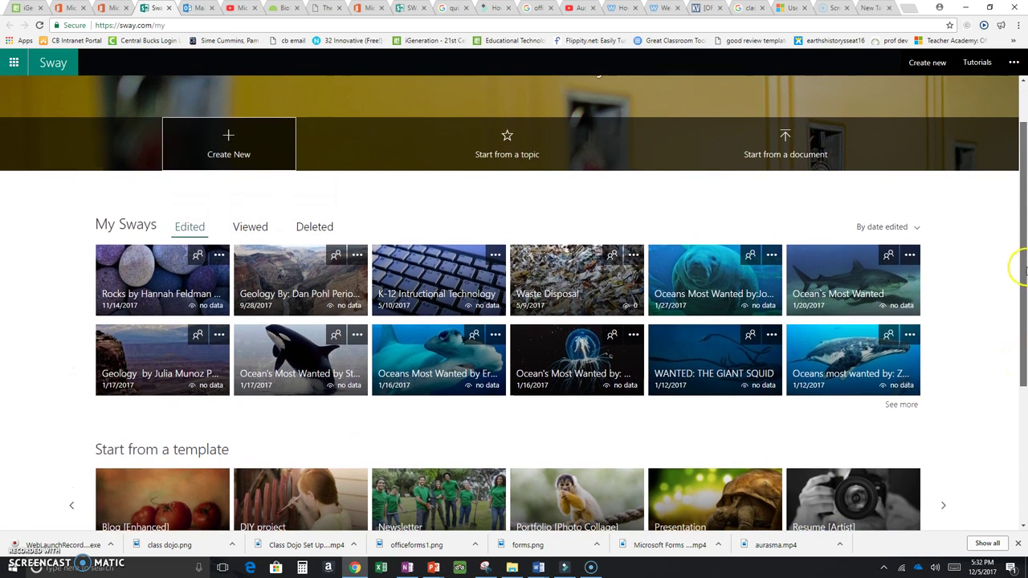
pyautogui.click(257, 153)
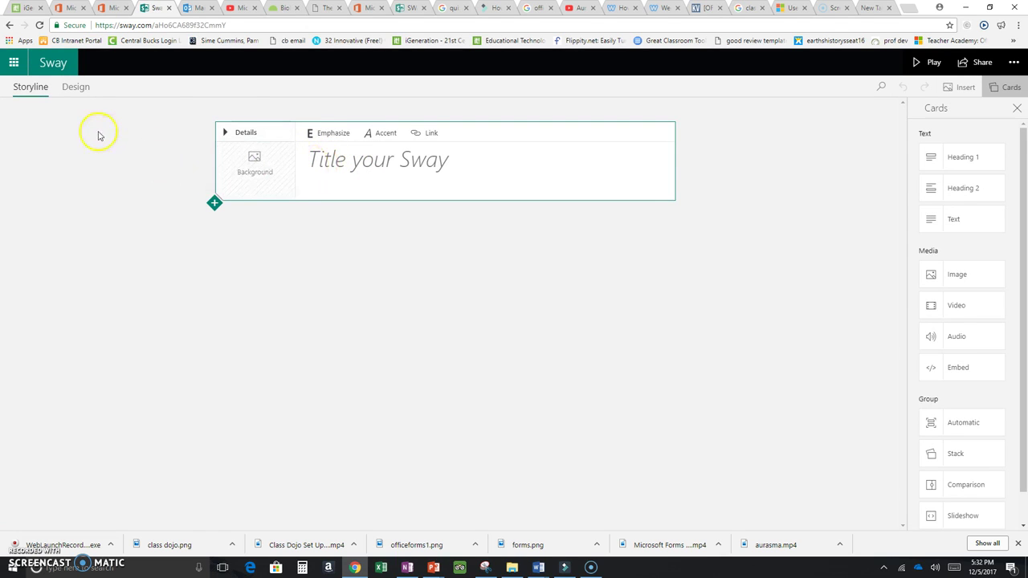
# - Title the Sway "Practice SWAY", preview it in the Design view and return to the Storyline
pyautogui.click(81, 88)
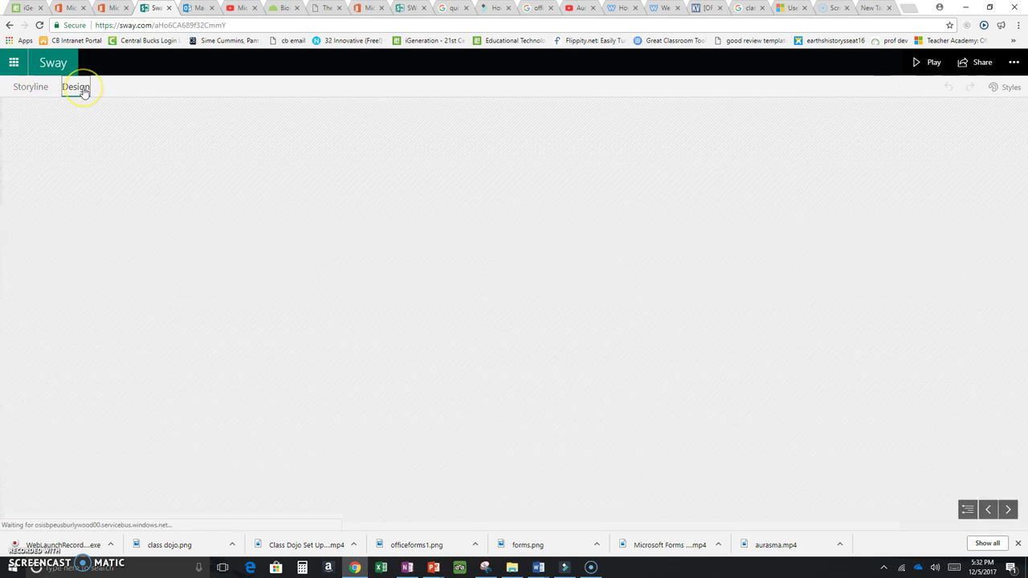
pyautogui.click(31, 90)
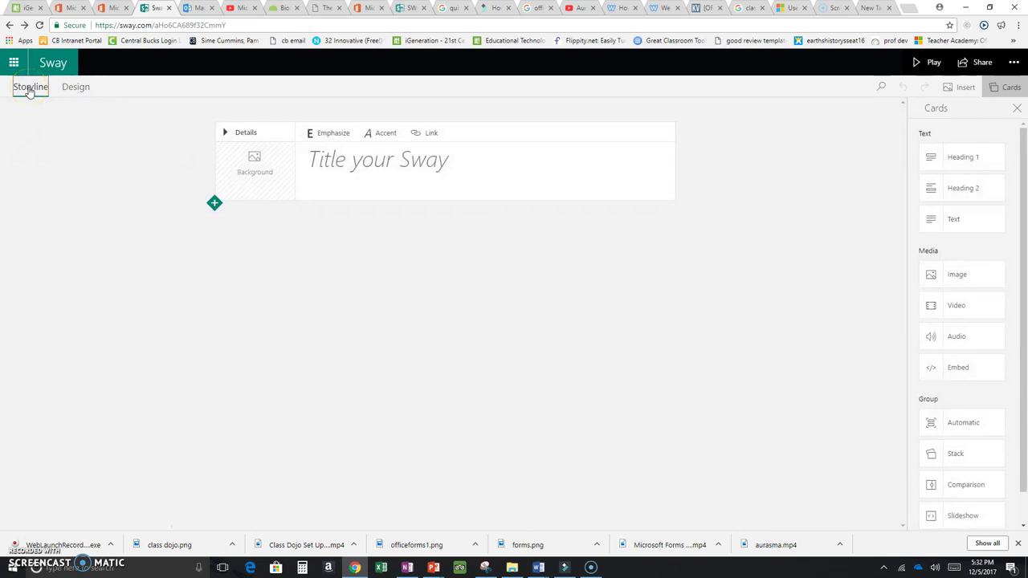
pyautogui.click(317, 162)
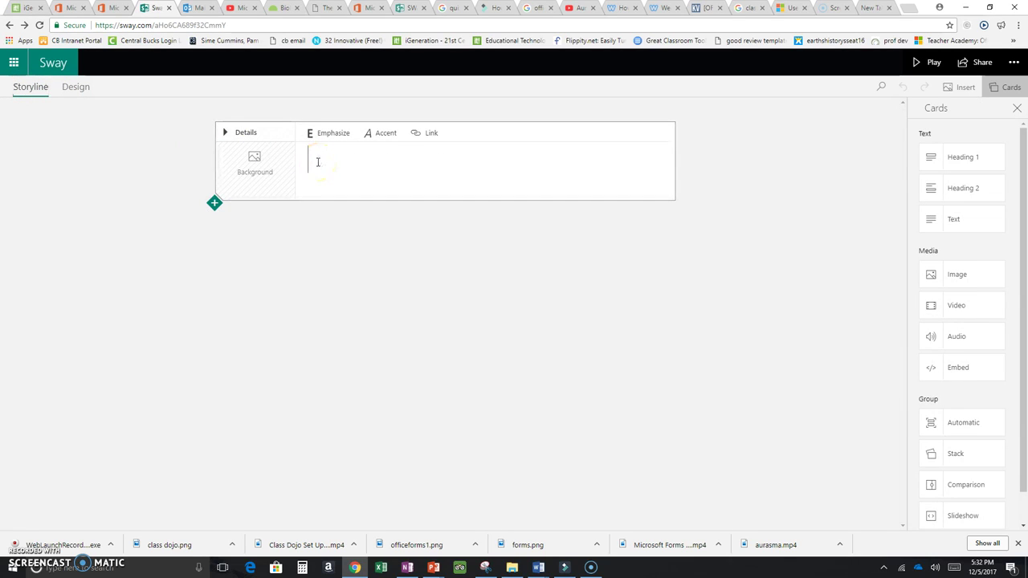
pyautogui.write('Practice SWAY')
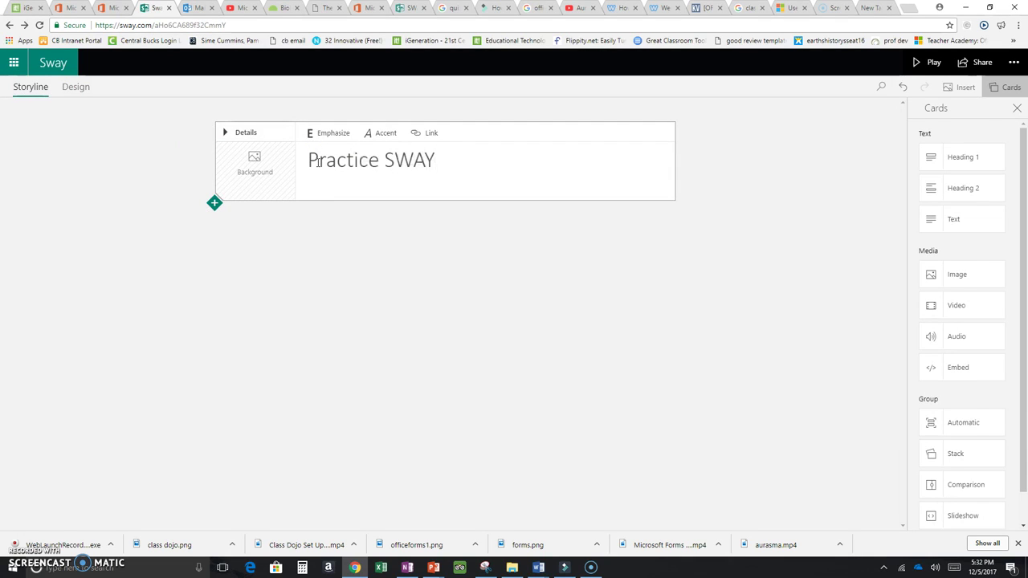
pyautogui.click(76, 88)
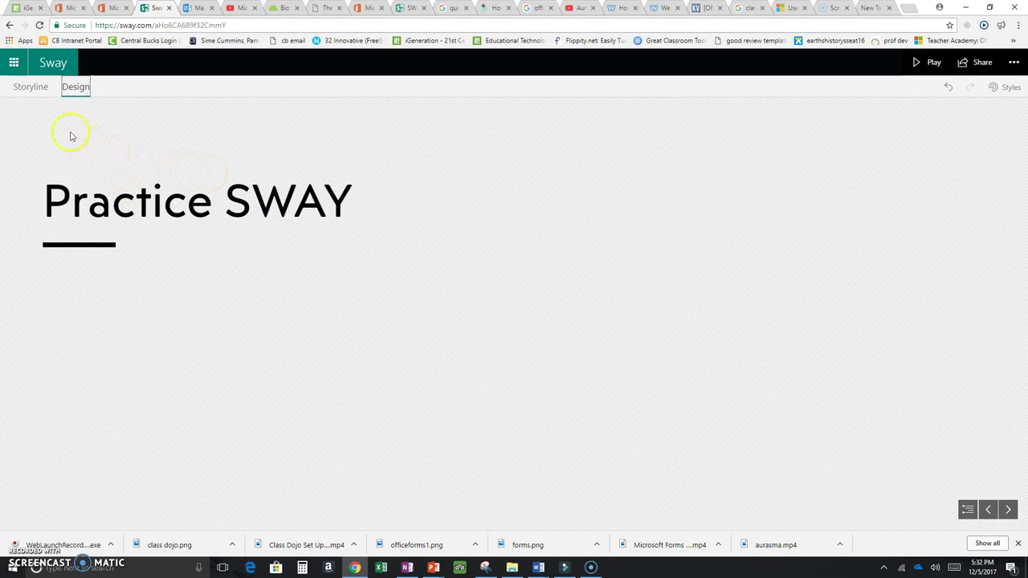
pyautogui.click(32, 90)
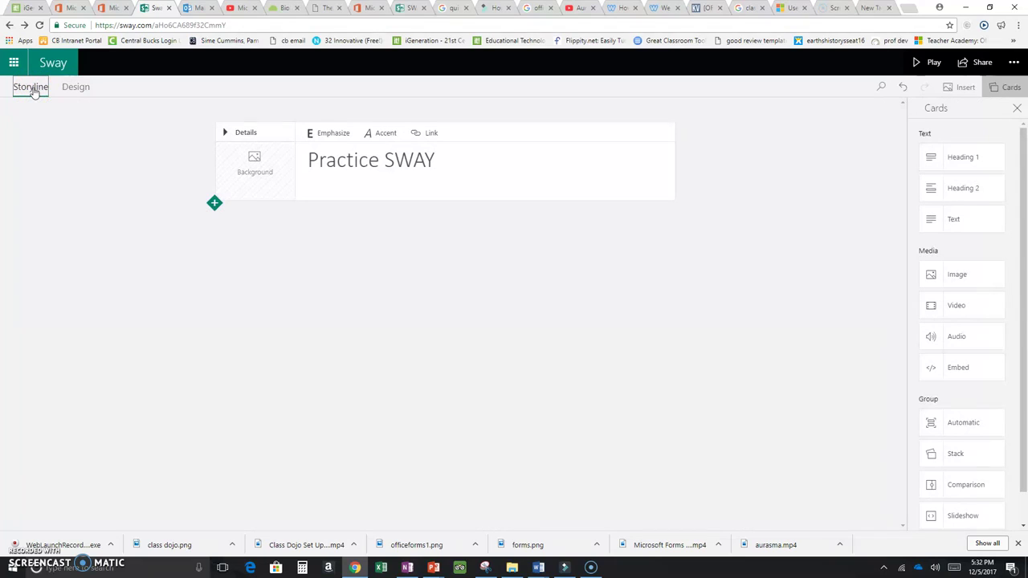
# - Search the online image sources for "sway" to find a background for the title card
pyautogui.click(259, 178)
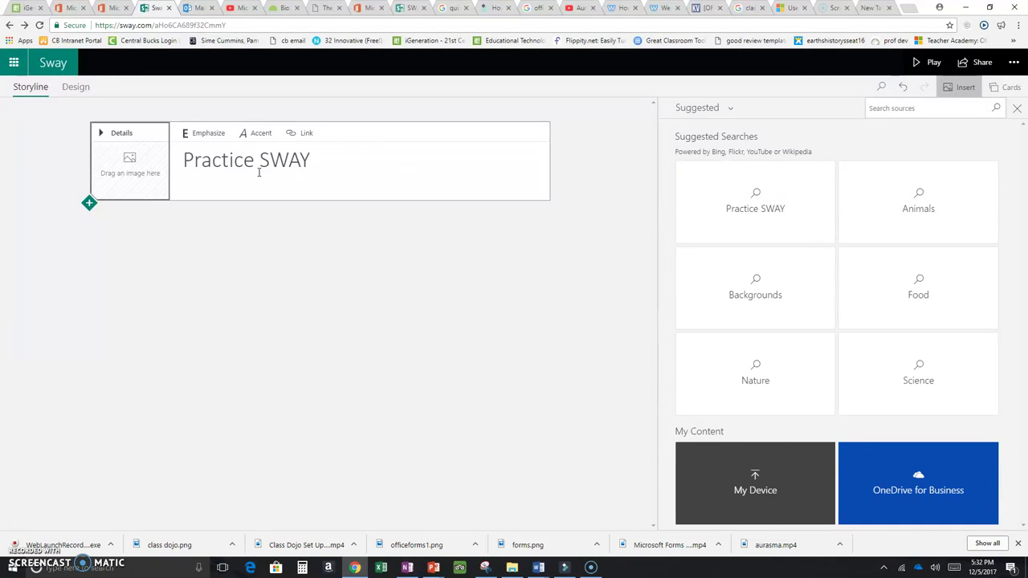
pyautogui.click(761, 482)
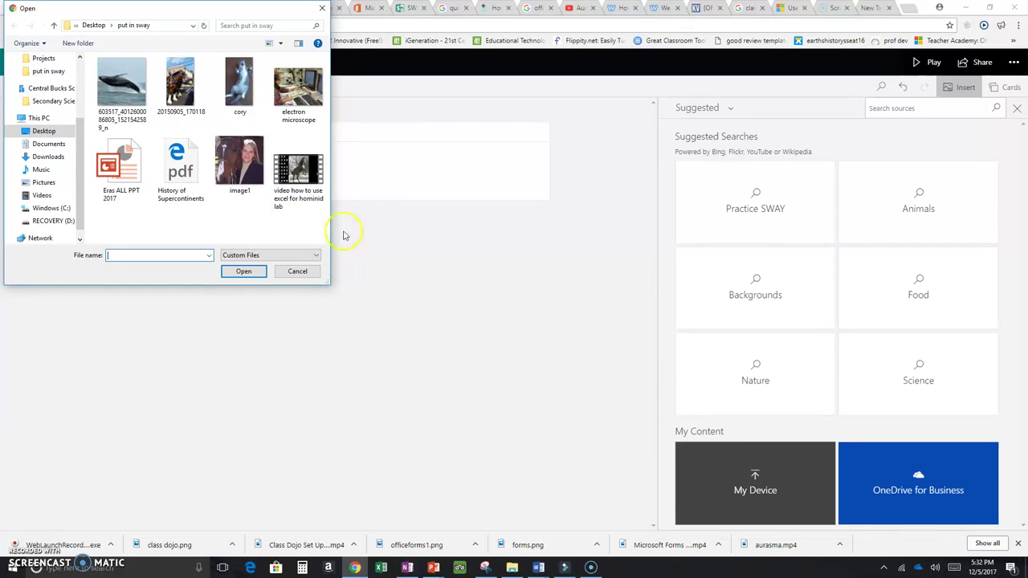
pyautogui.click(317, 273)
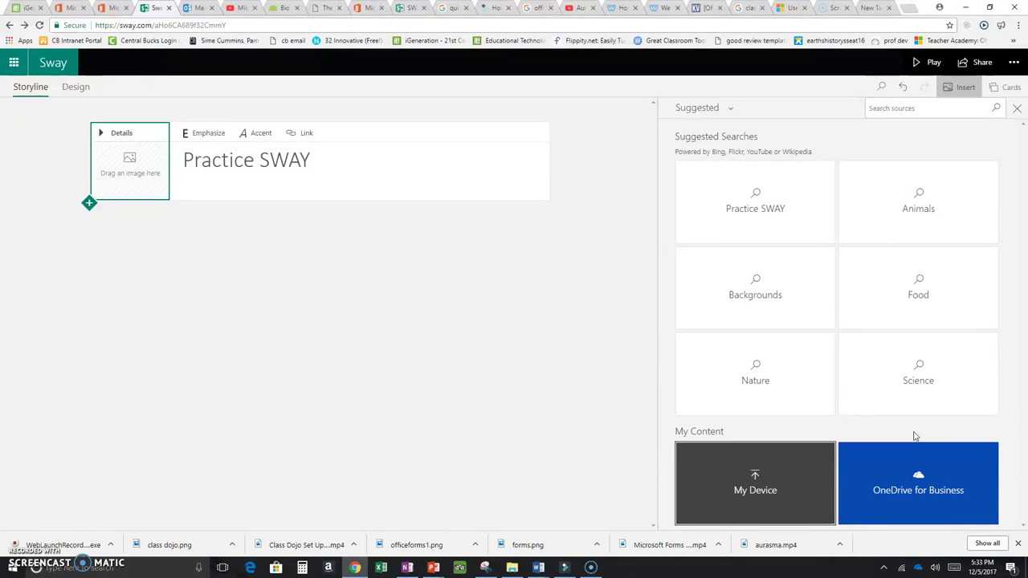
pyautogui.click(894, 106)
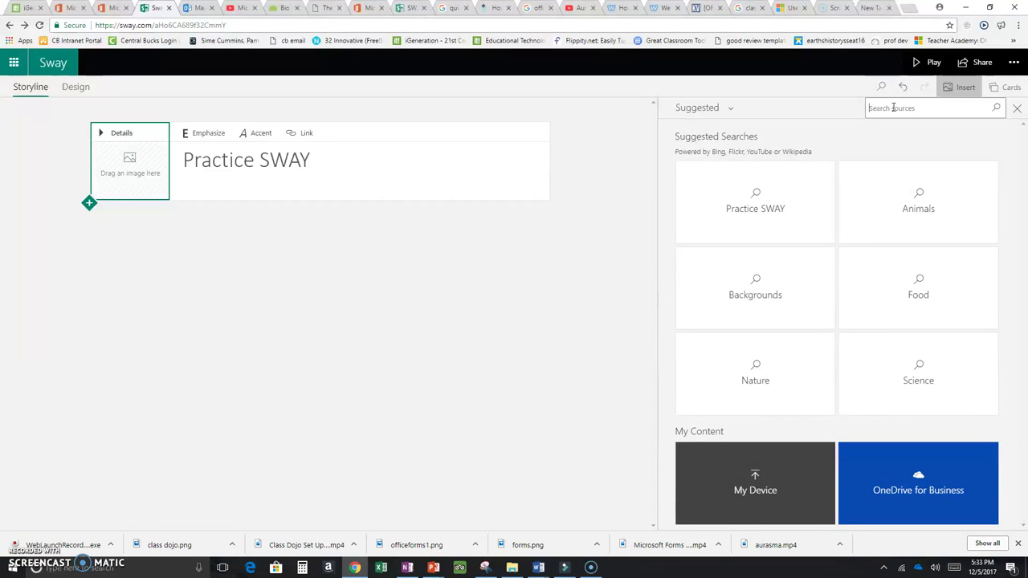
pyautogui.write('swa')
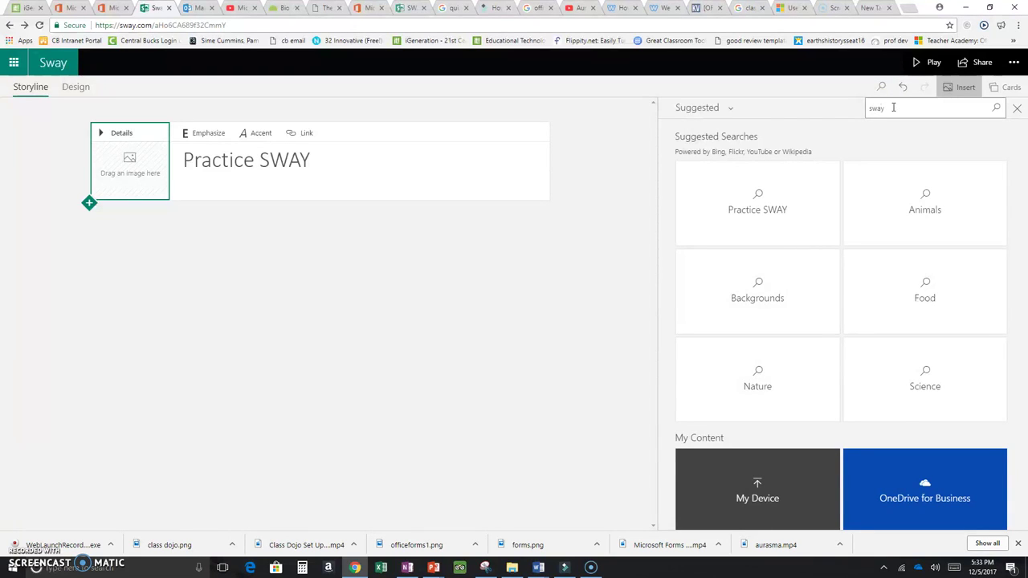
pyautogui.write('y')
pyautogui.click(997, 108)
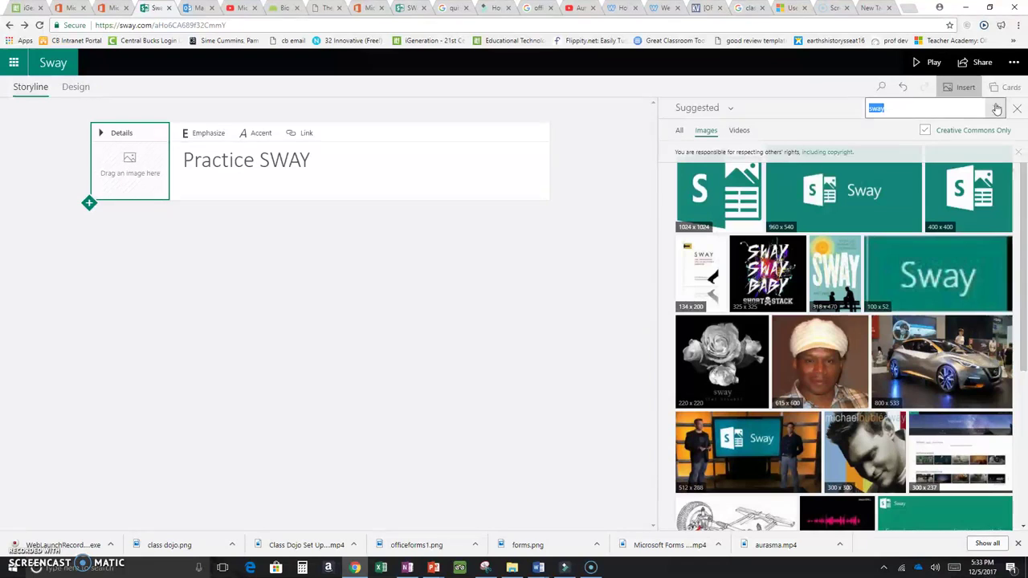
# - Set the green 960 x 540 Sway logo image as the title card's background and preview the design
pyautogui.click(968, 109)
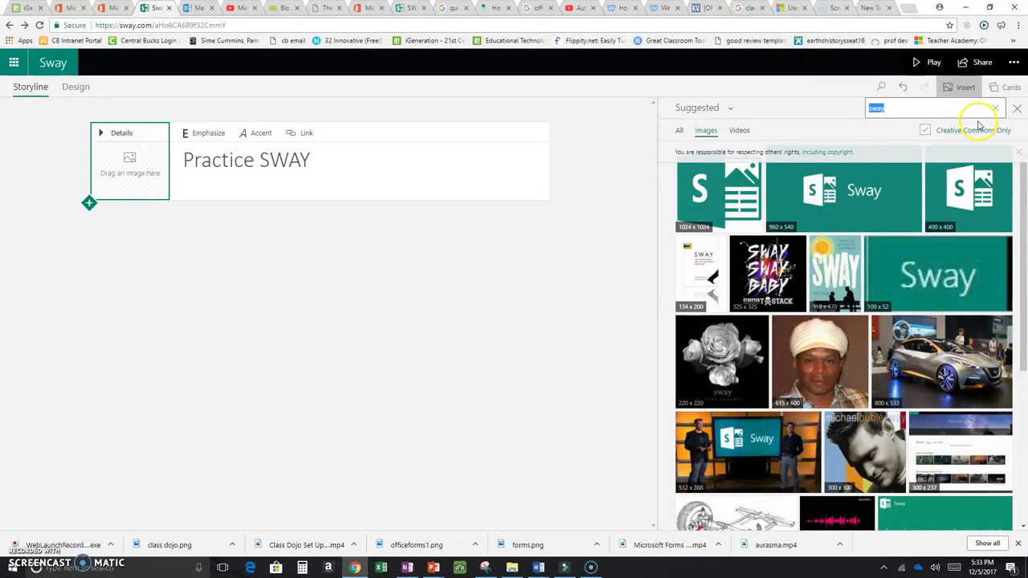
pyautogui.click(925, 131)
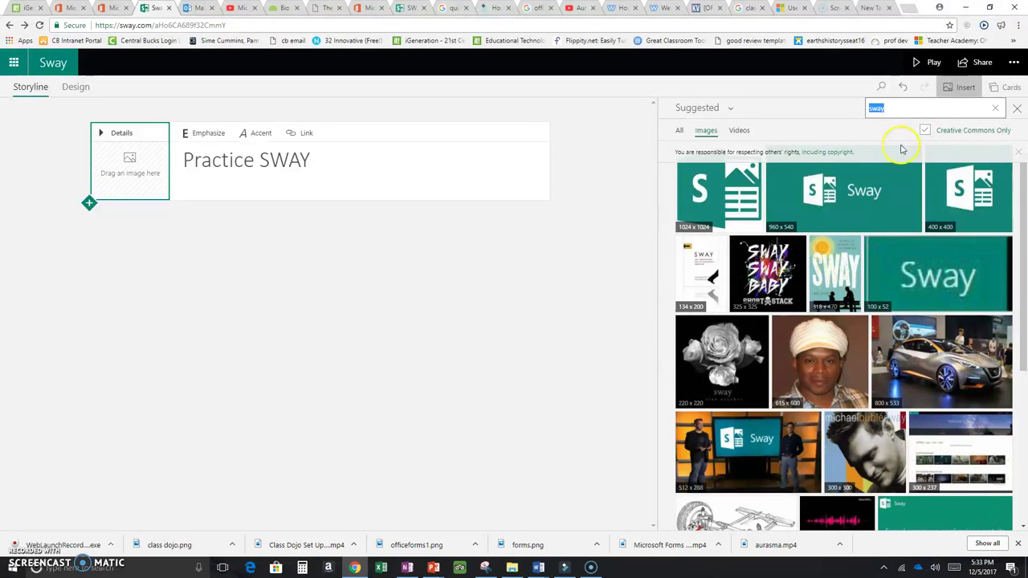
pyautogui.click(862, 203)
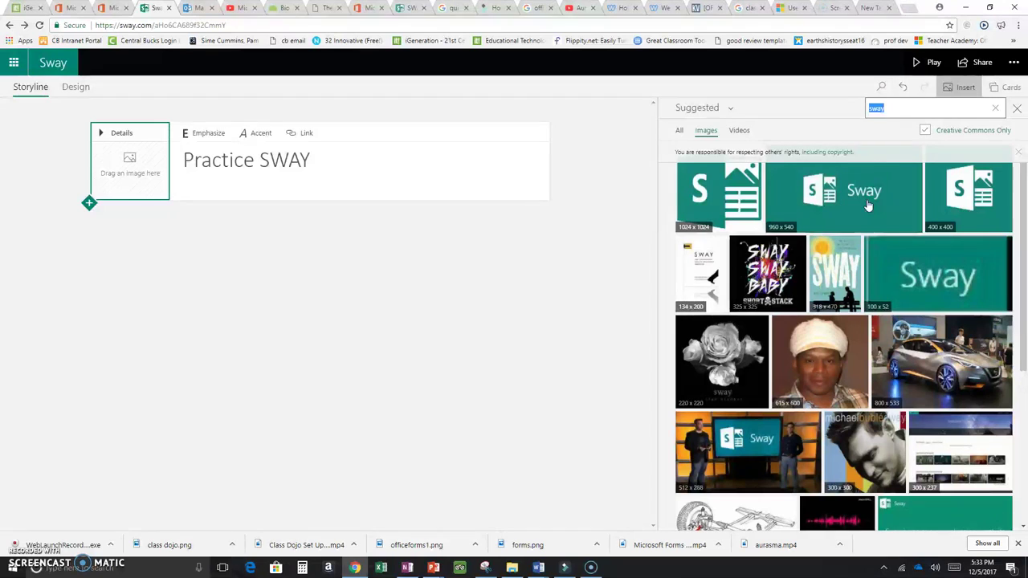
pyautogui.moveTo(867, 205); pyautogui.dragTo(160, 165)
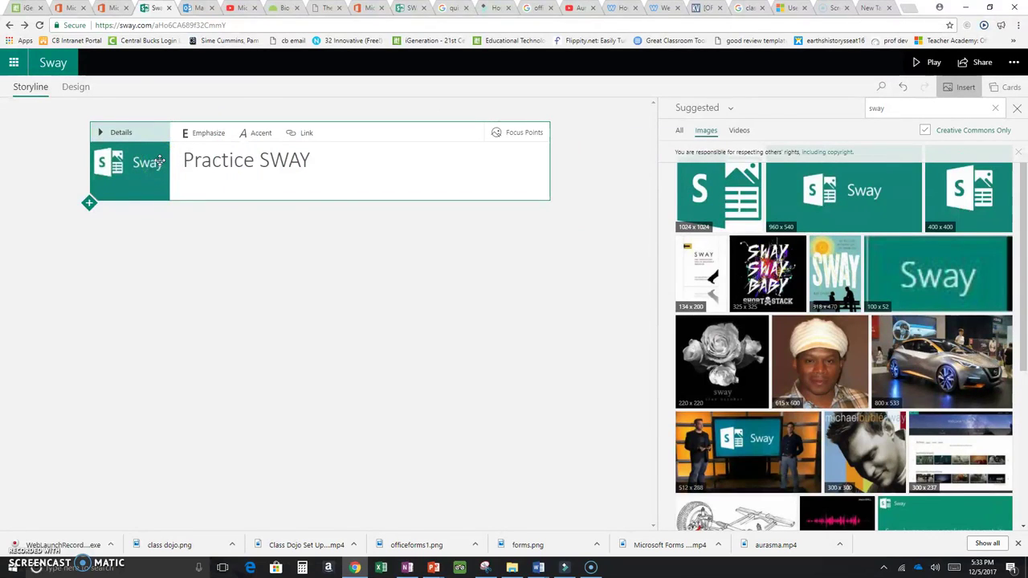
pyautogui.click(77, 88)
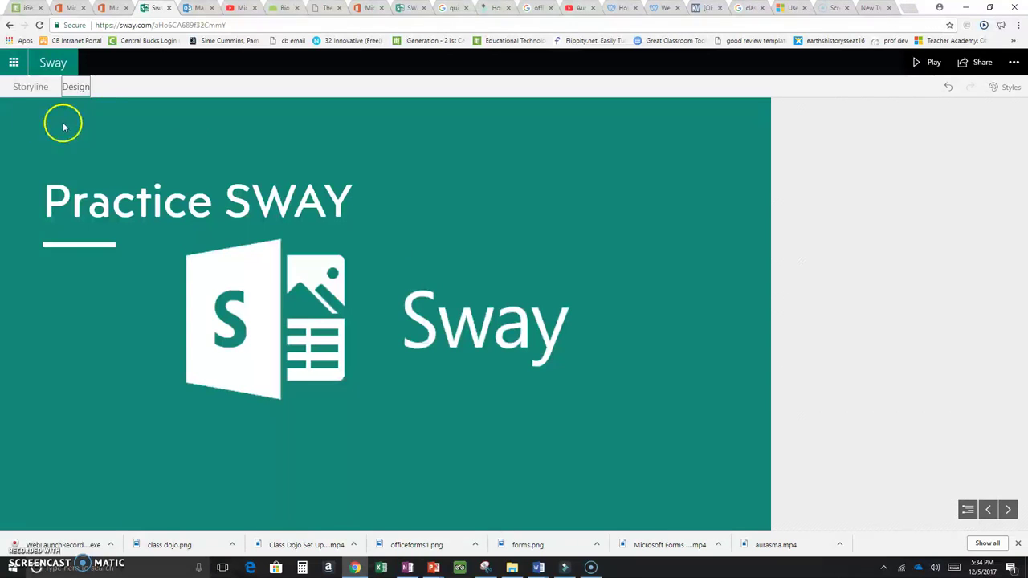
pyautogui.click(30, 86)
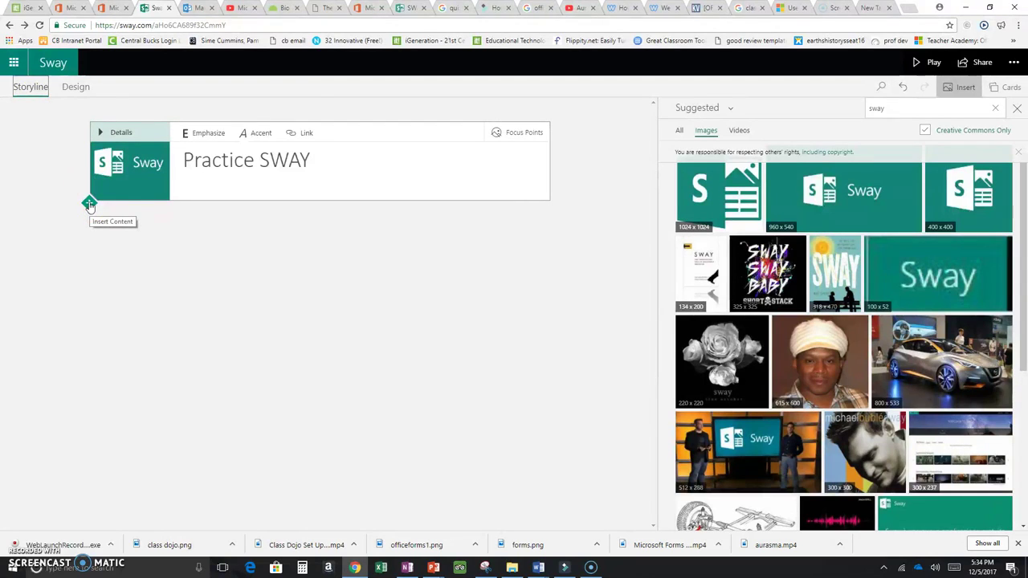
# - Add a text card below the title card with the text "this is my practice sway"
pyautogui.click(1012, 89)
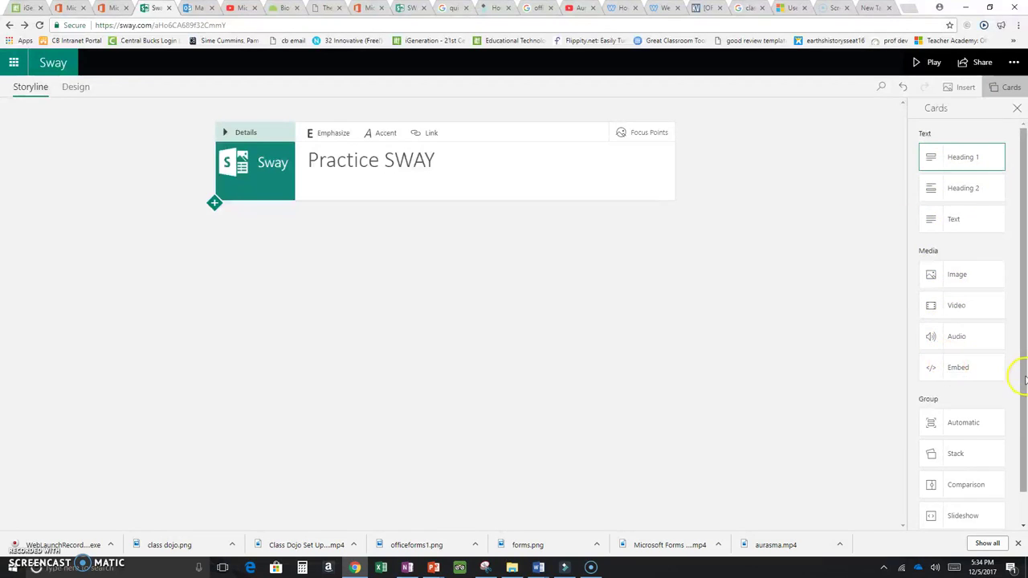
pyautogui.moveTo(1025, 381); pyautogui.dragTo(1024, 456)
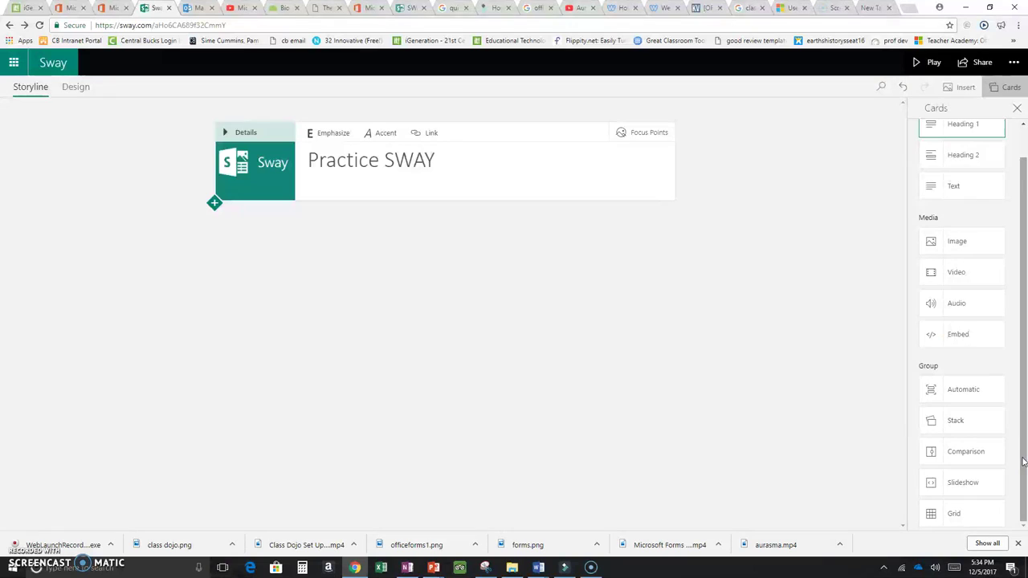
pyautogui.moveTo(1024, 465); pyautogui.dragTo(1025, 378)
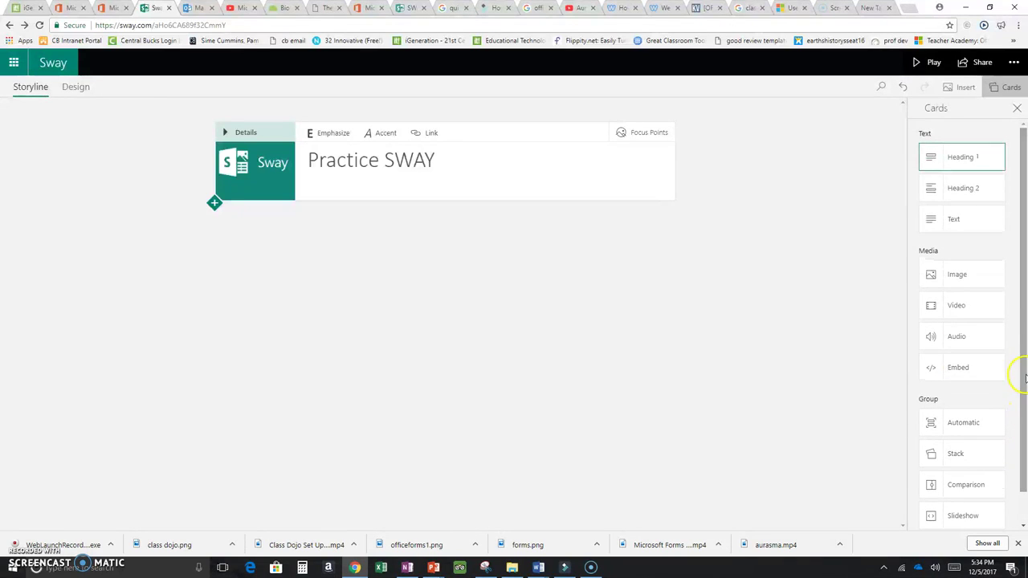
pyautogui.click(953, 221)
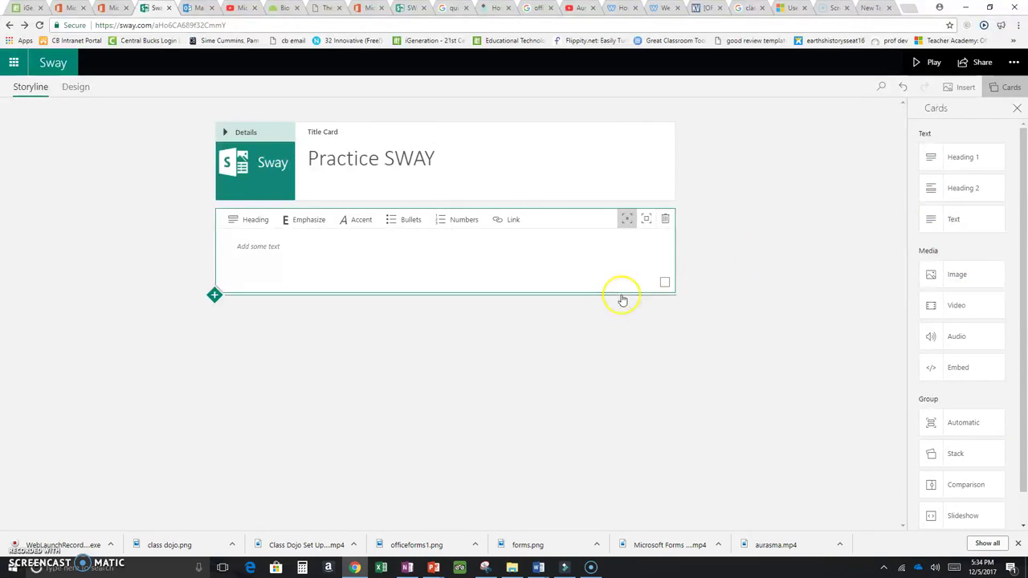
pyautogui.click(362, 258)
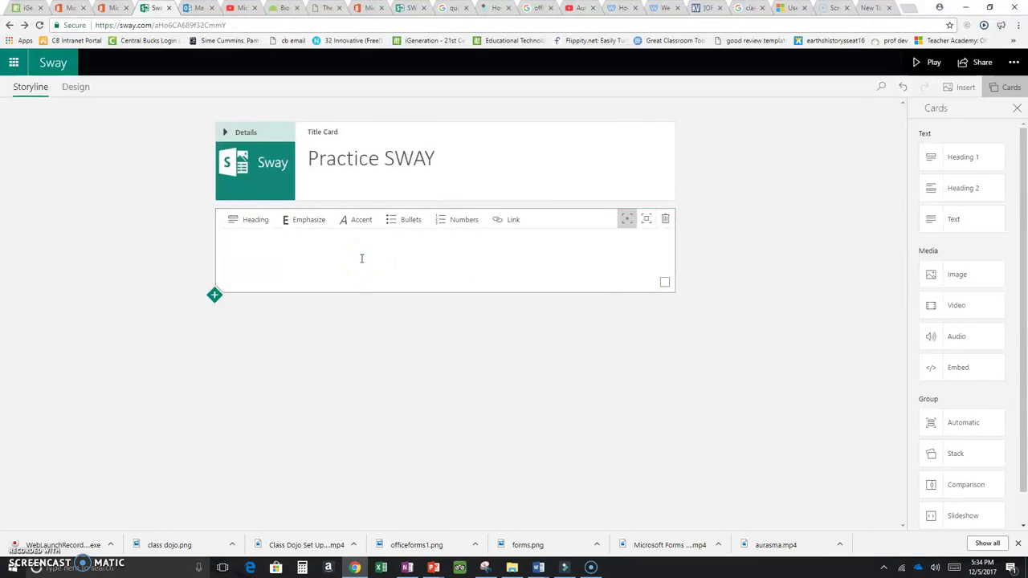
pyautogui.write('this is my practice sway')
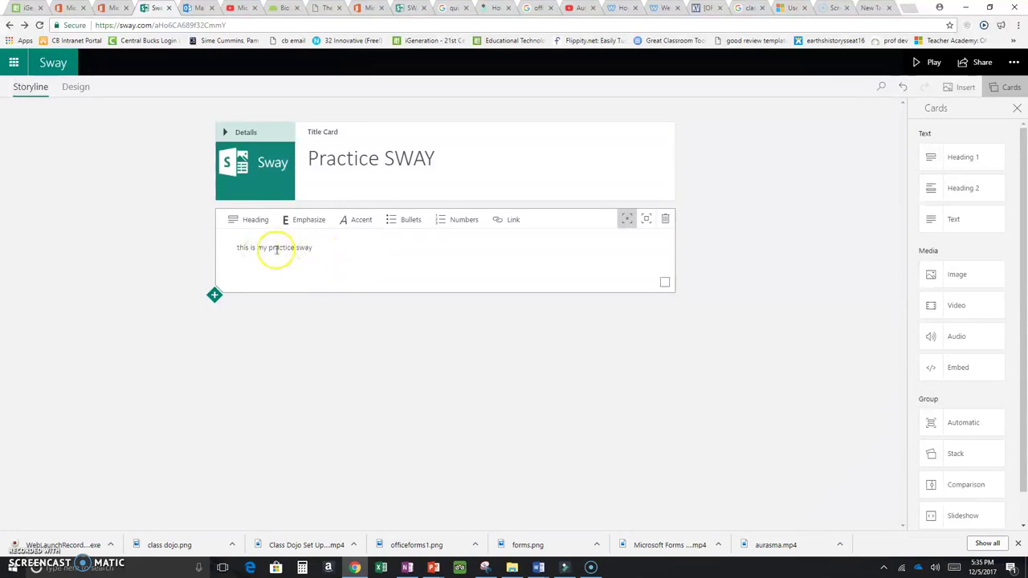
# - Apply Emphasize and Accent to the text card's sentence and format it as a numbered list
pyautogui.moveTo(313, 247); pyautogui.dragTo(238, 245)
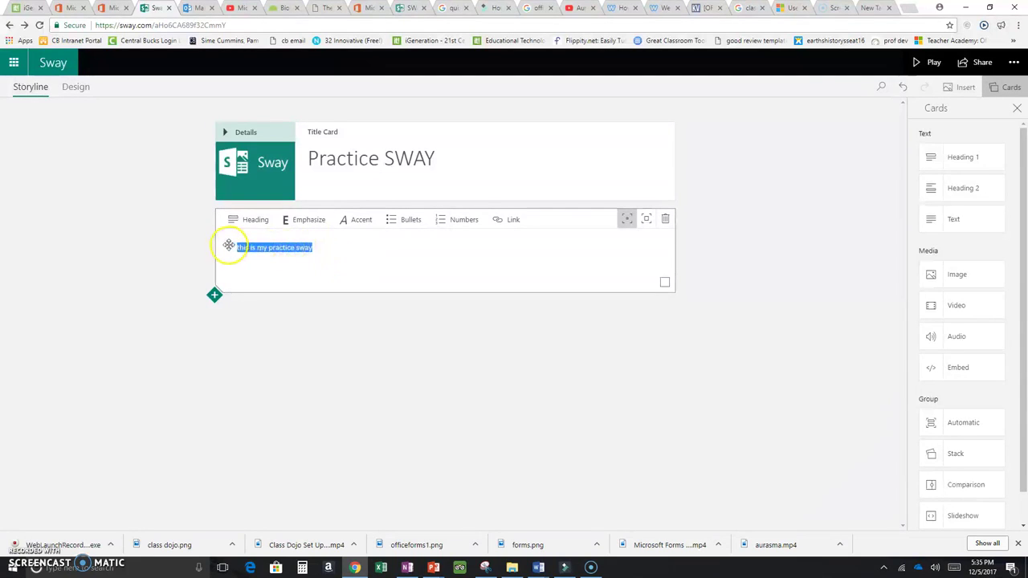
pyautogui.click(304, 222)
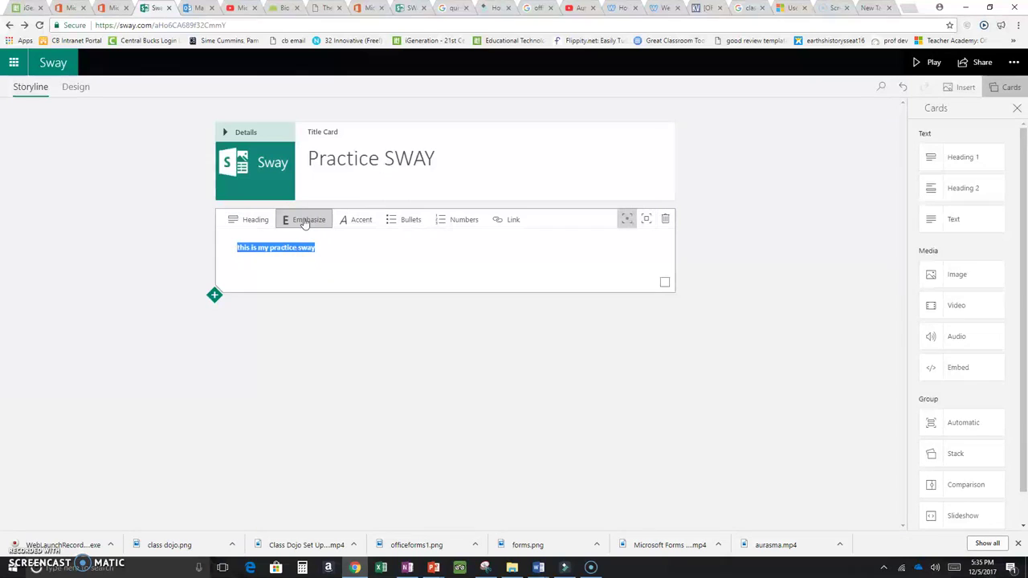
pyautogui.click(352, 229)
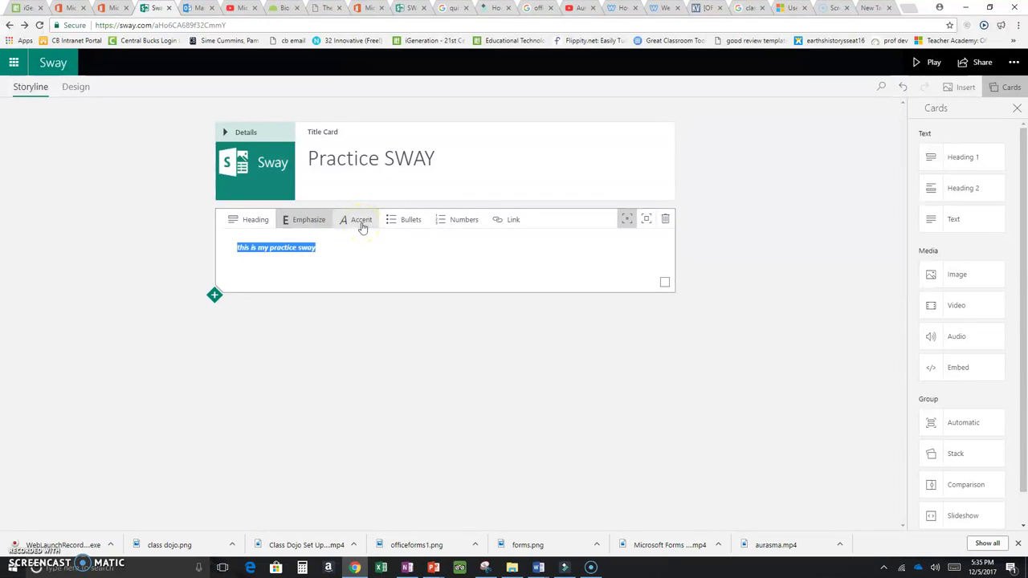
pyautogui.click(402, 223)
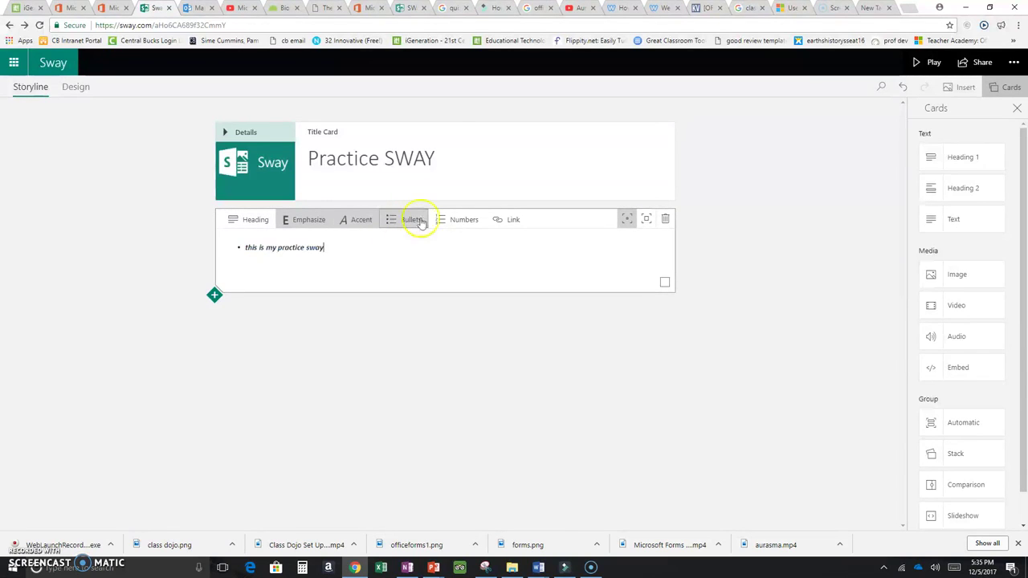
pyautogui.click(455, 220)
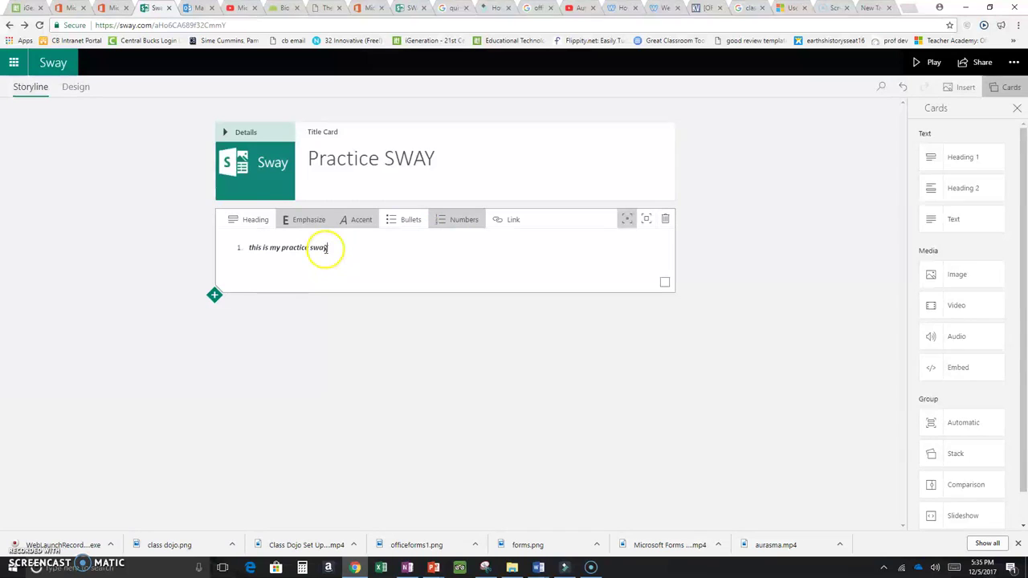
pyautogui.moveTo(323, 248); pyautogui.dragTo(249, 247)
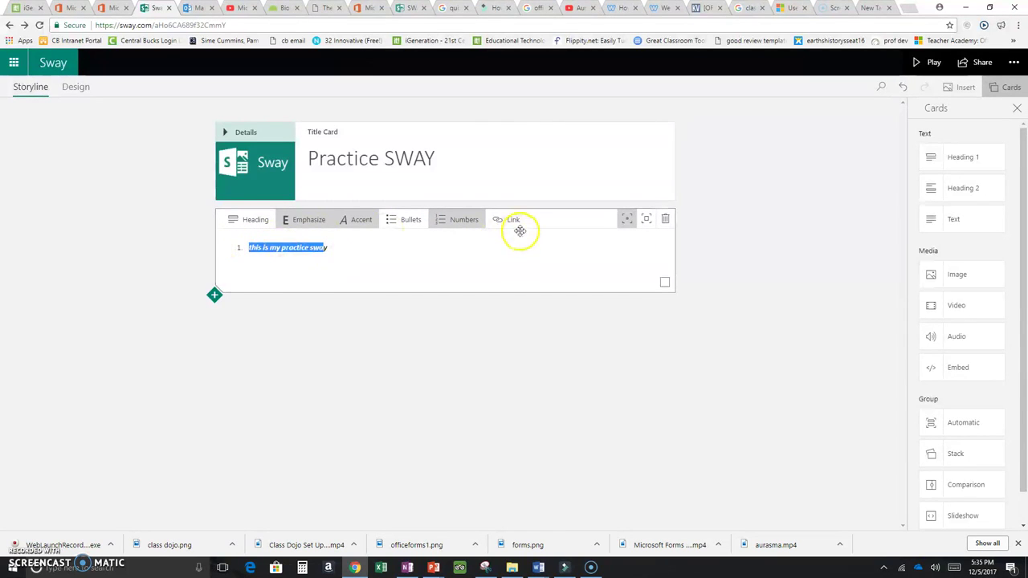
pyautogui.click(498, 222)
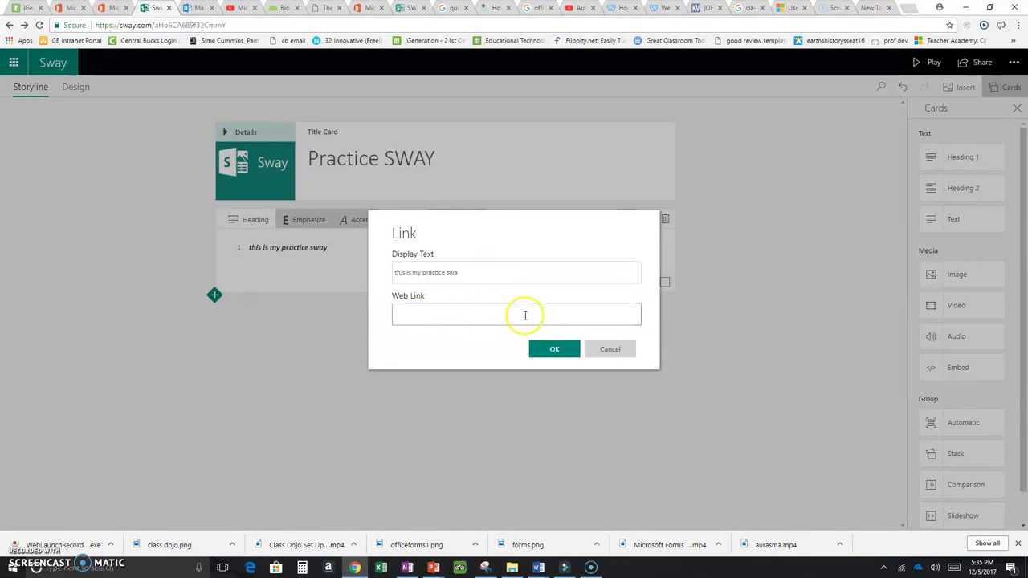
pyautogui.click(615, 349)
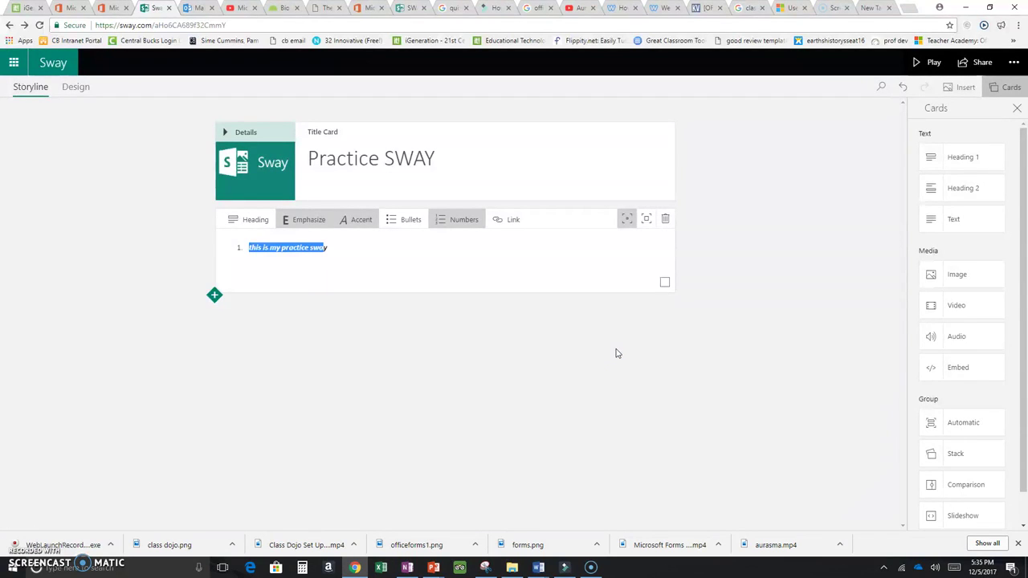
pyautogui.click(425, 268)
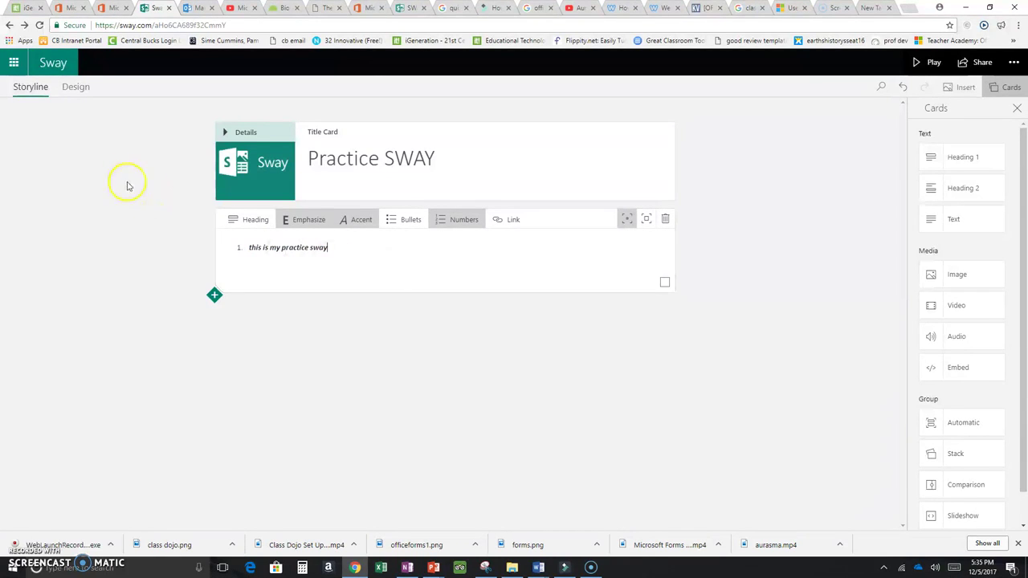
# - Preview the title and text card sections in the design view, and return to the storyline
pyautogui.click(76, 88)
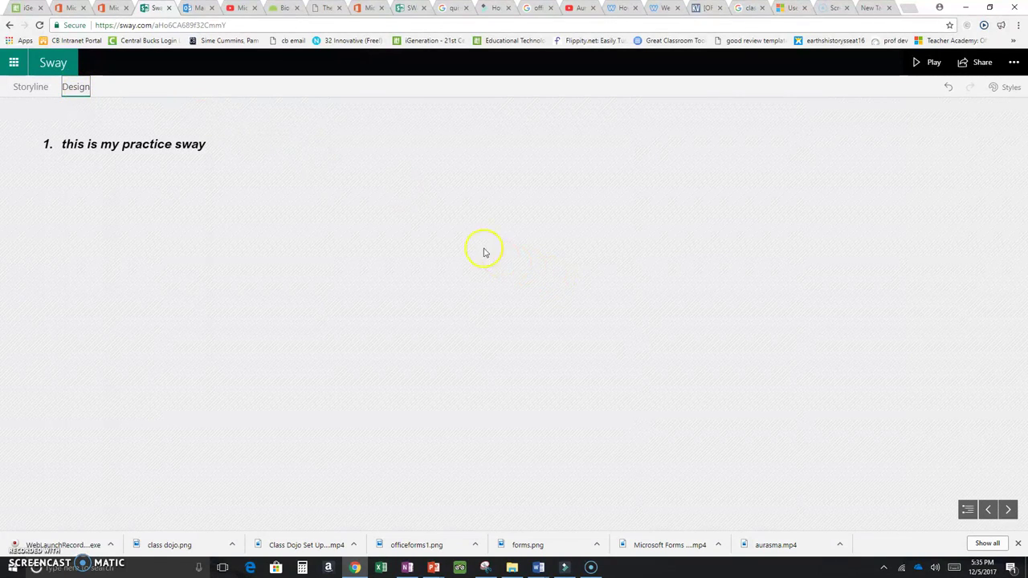
pyautogui.click(989, 511)
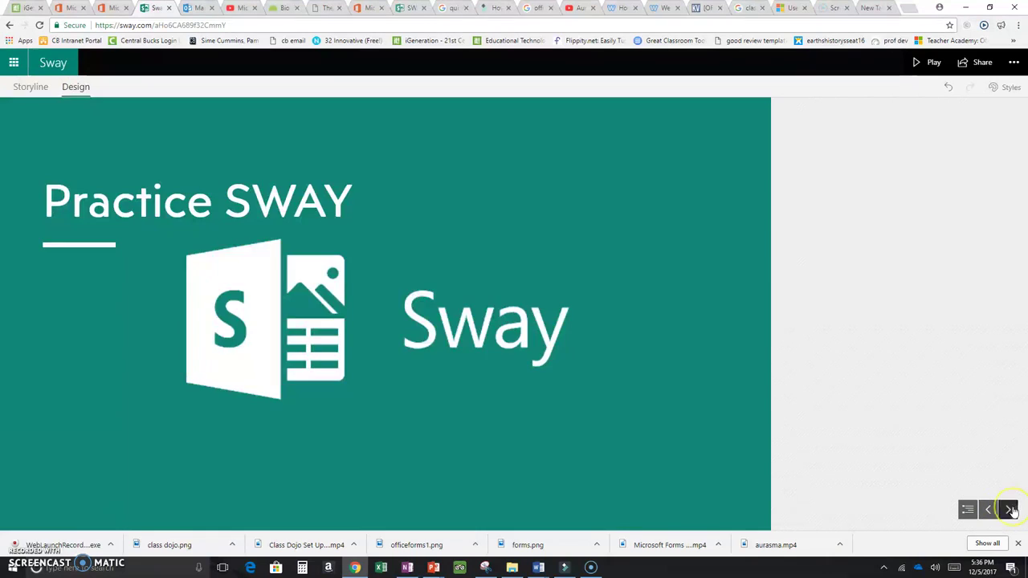
pyautogui.click(1010, 510)
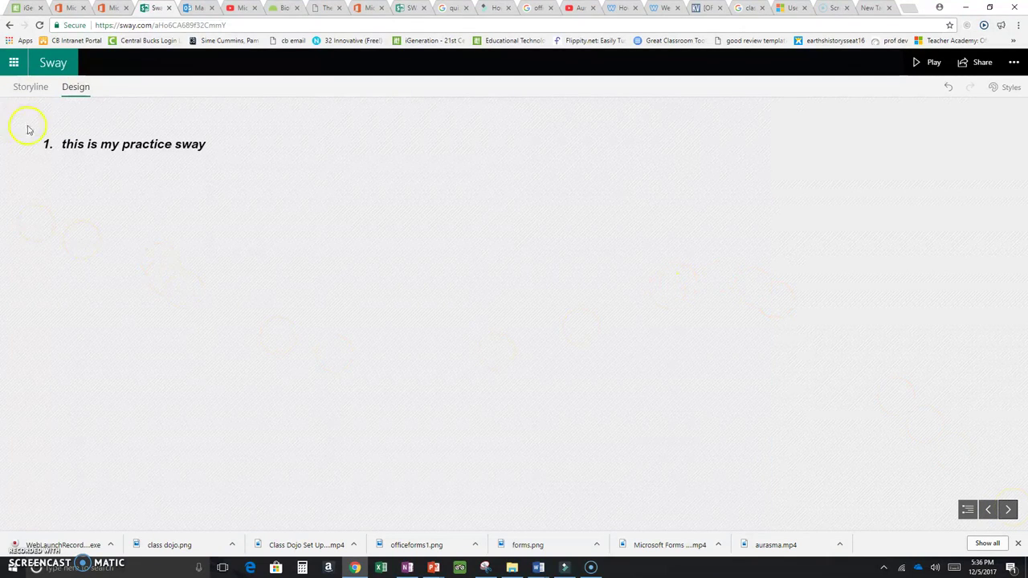
pyautogui.click(27, 89)
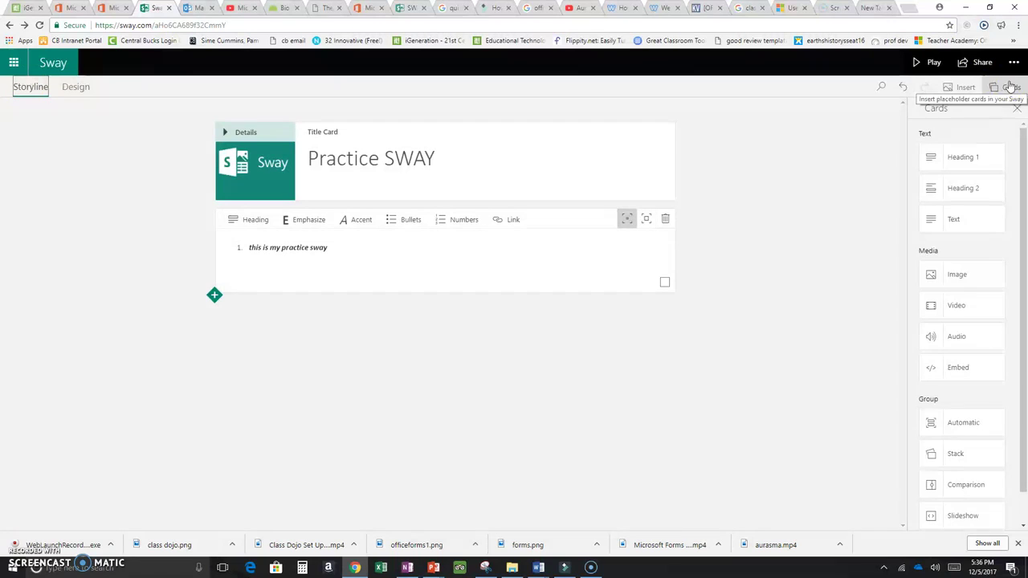
# - Add an image card below the text card and search the suggested images for "cats"
pyautogui.click(965, 277)
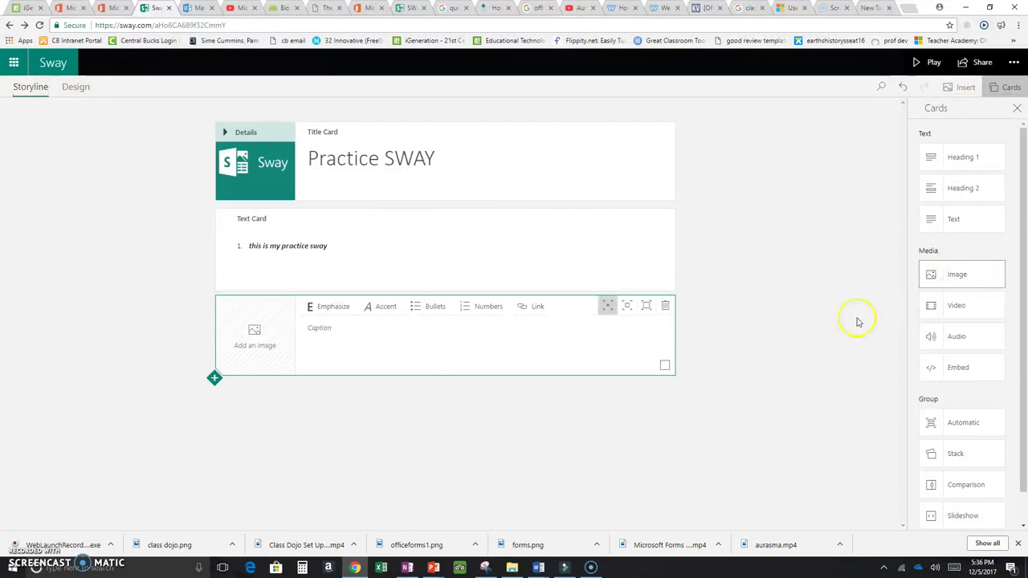
pyautogui.click(270, 344)
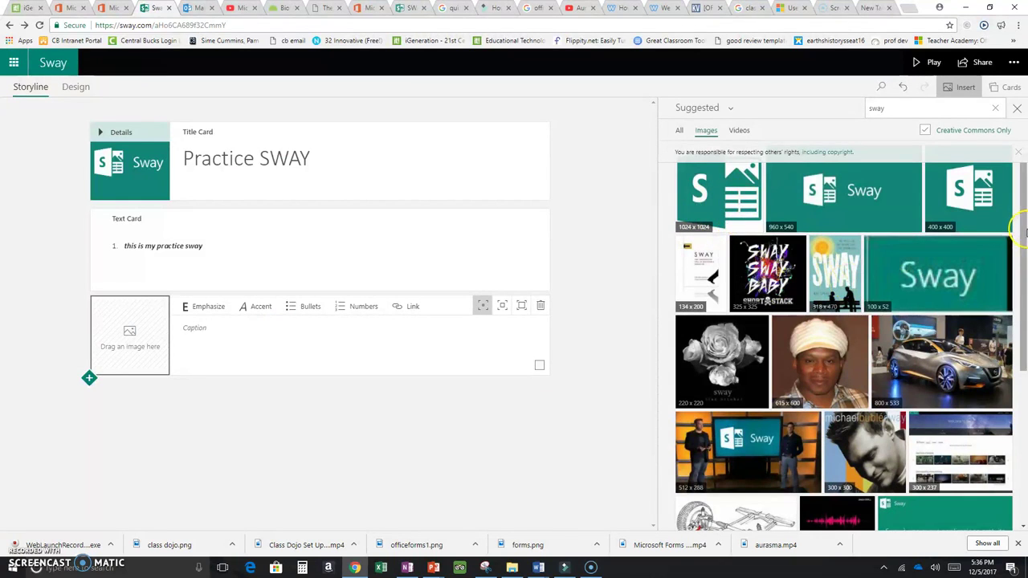
pyautogui.moveTo(1022, 231); pyautogui.dragTo(1022, 160)
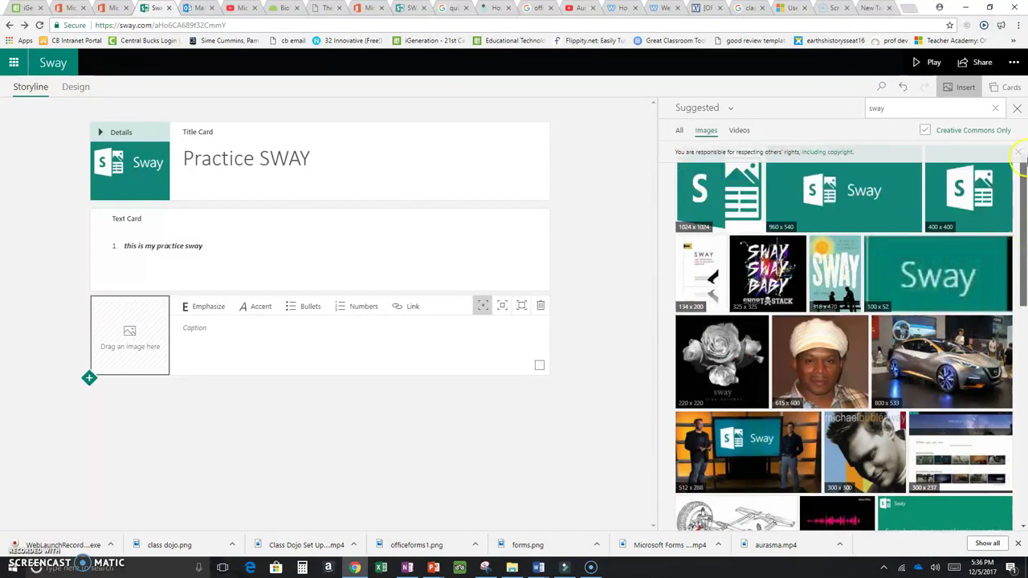
pyautogui.moveTo(891, 107); pyautogui.dragTo(814, 112)
pyautogui.write('ca')
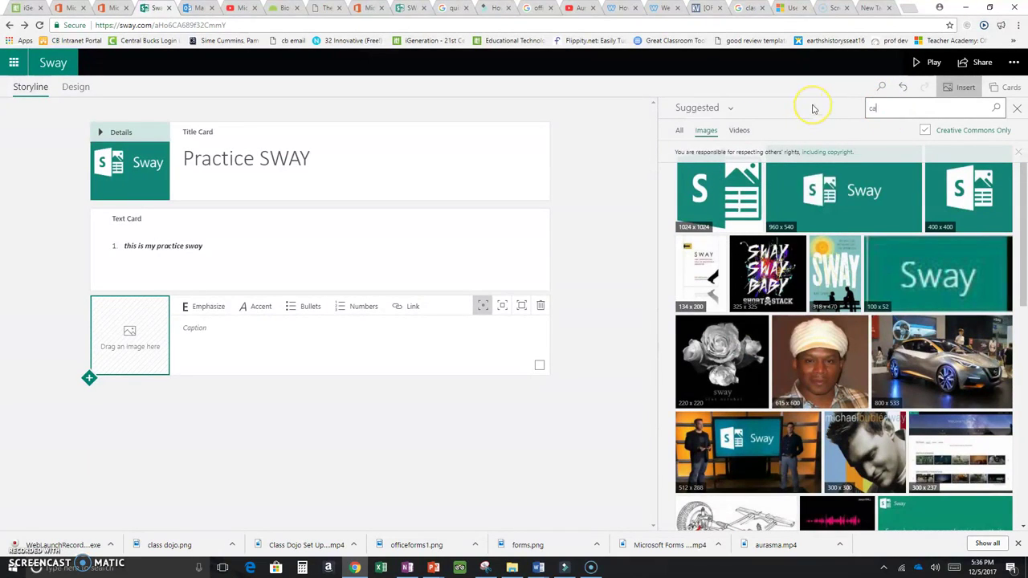
pyautogui.write('ts')
pyautogui.click(997, 108)
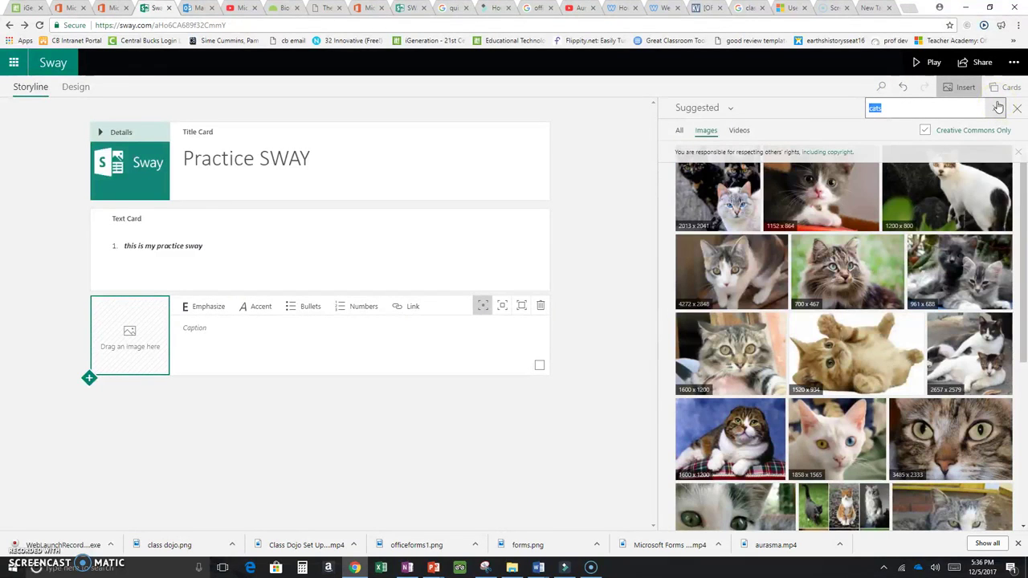
pyautogui.moveTo(1024, 205); pyautogui.dragTo(1025, 245)
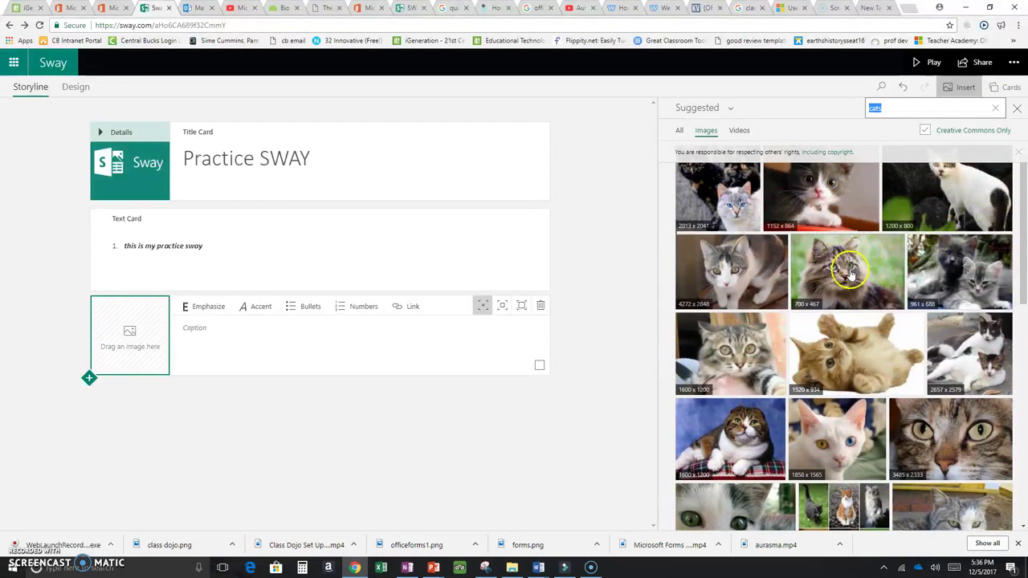
# - Place the 700 x 467 tabby cat picture in the image card and caption it "cutie pie"
pyautogui.moveTo(851, 275); pyautogui.dragTo(149, 331)
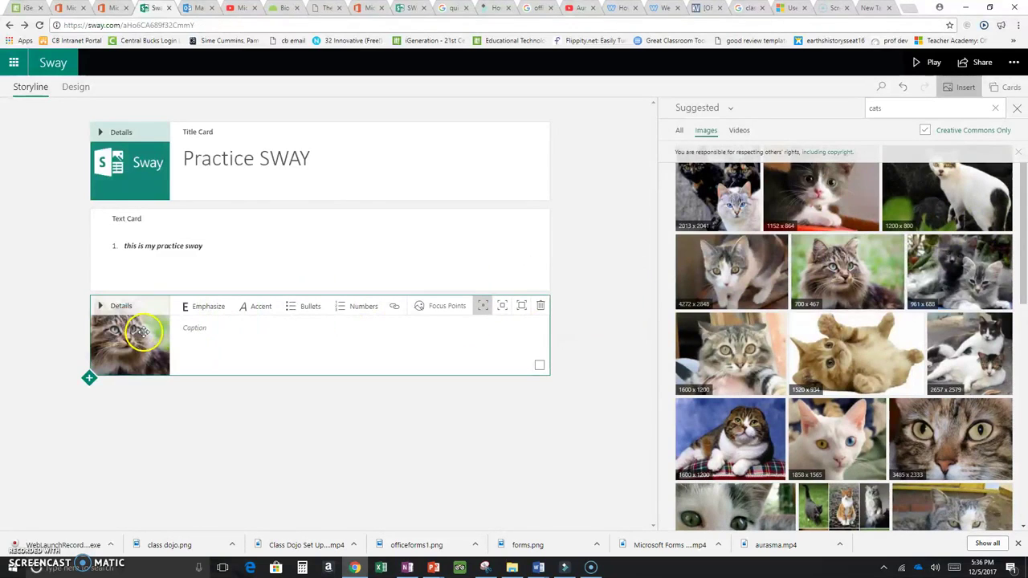
pyautogui.click(185, 328)
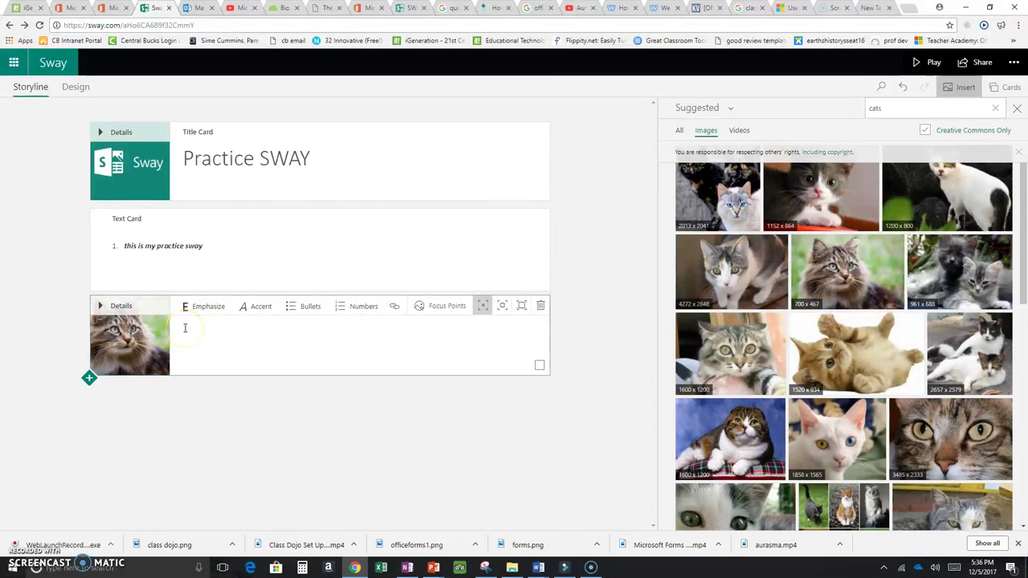
pyautogui.write('cutie pie')
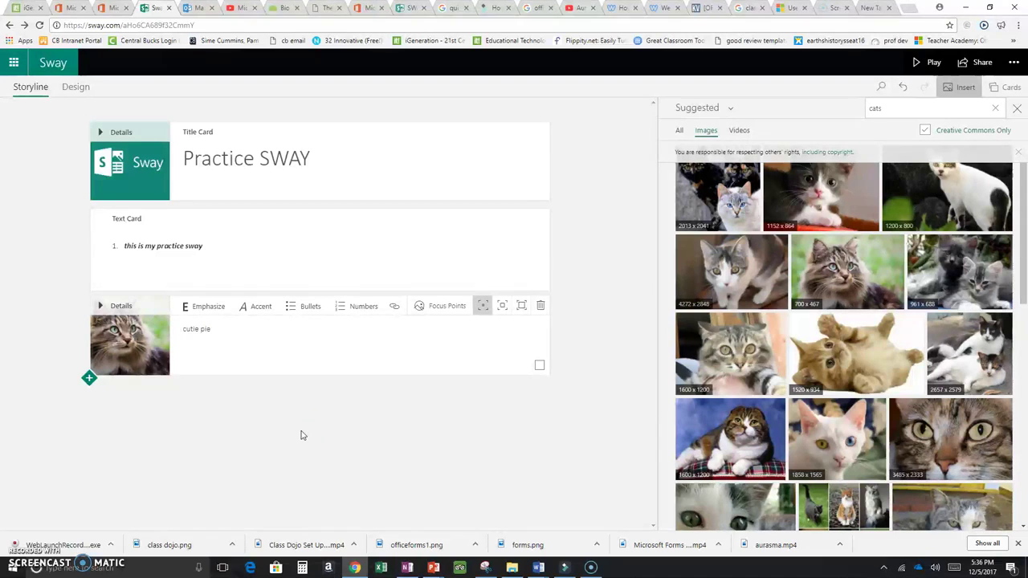
pyautogui.click(597, 206)
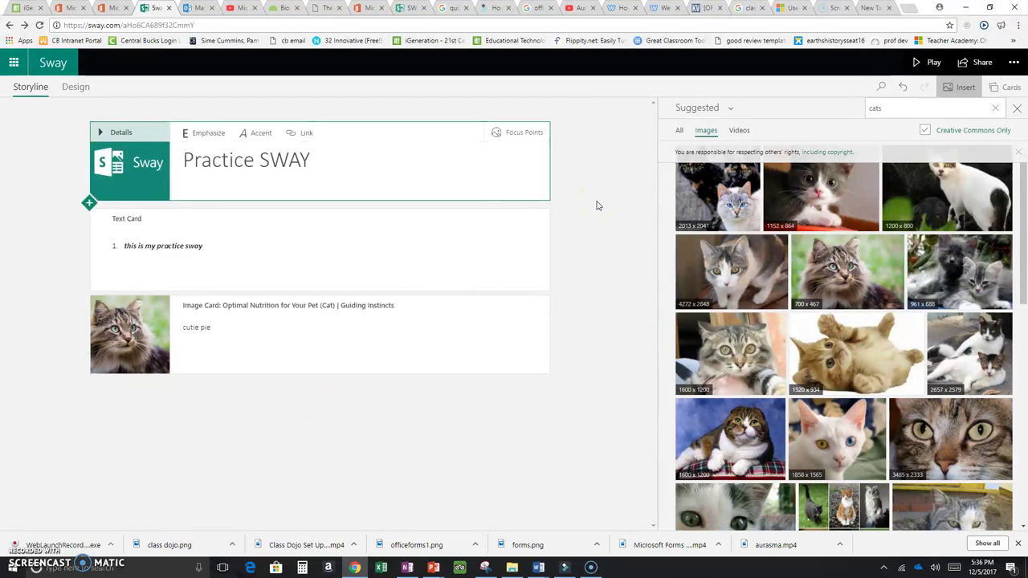
# - Add a video card below the cat image card and upload "video how to use excel for hominid lab" from the device into it
pyautogui.click(462, 329)
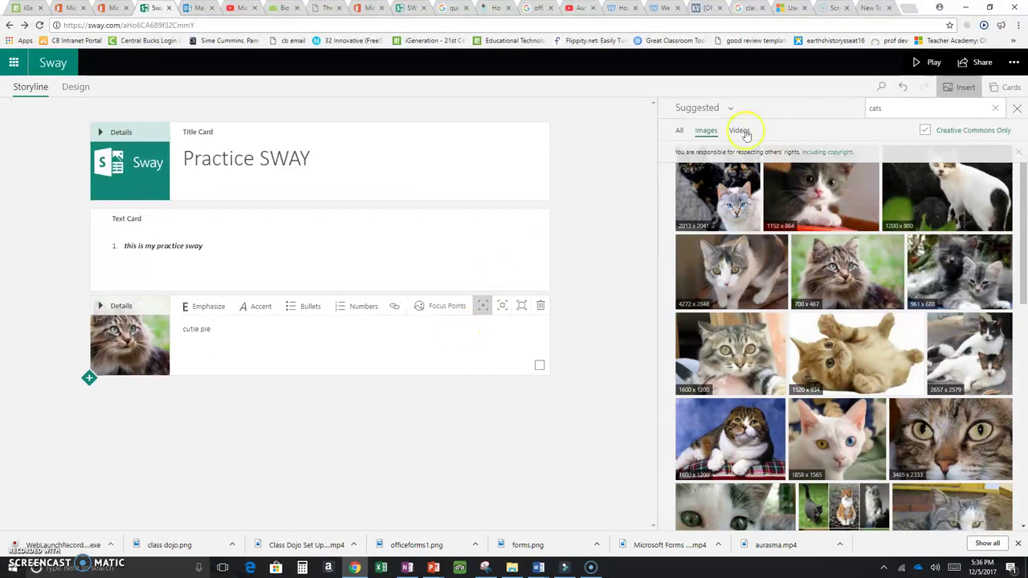
pyautogui.click(1012, 87)
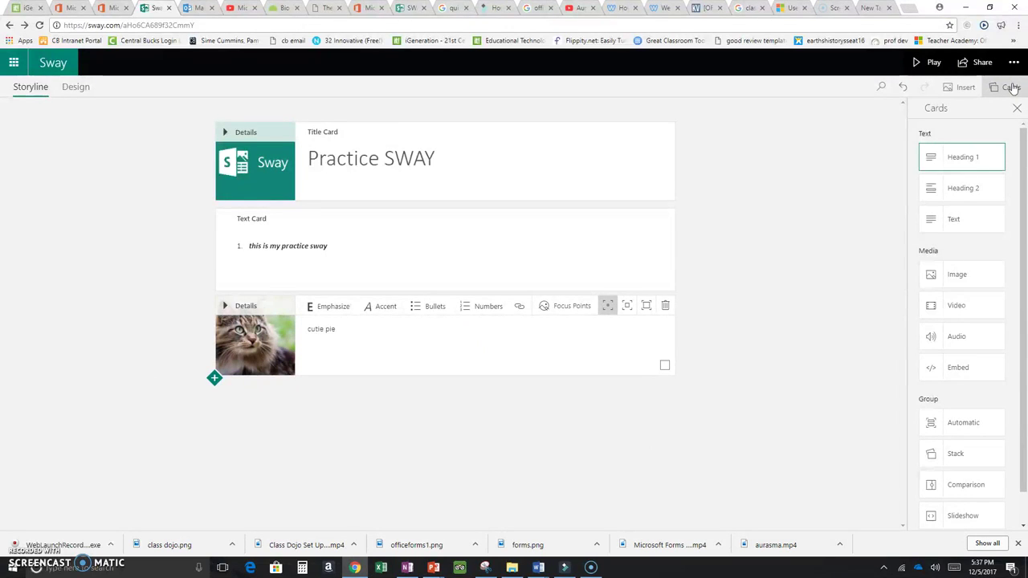
pyautogui.click(970, 311)
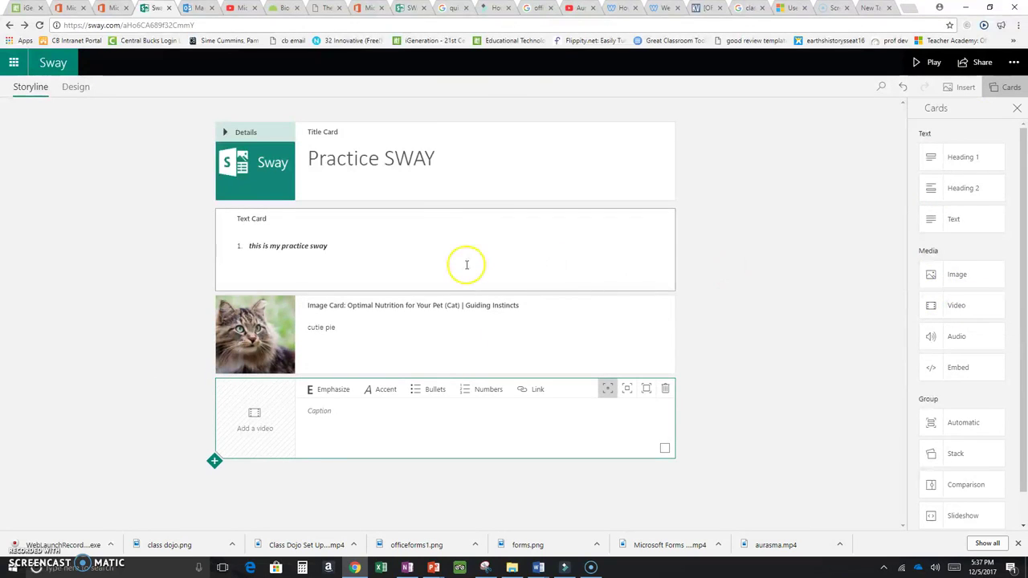
pyautogui.rightClick(242, 411)
pyautogui.click(275, 409)
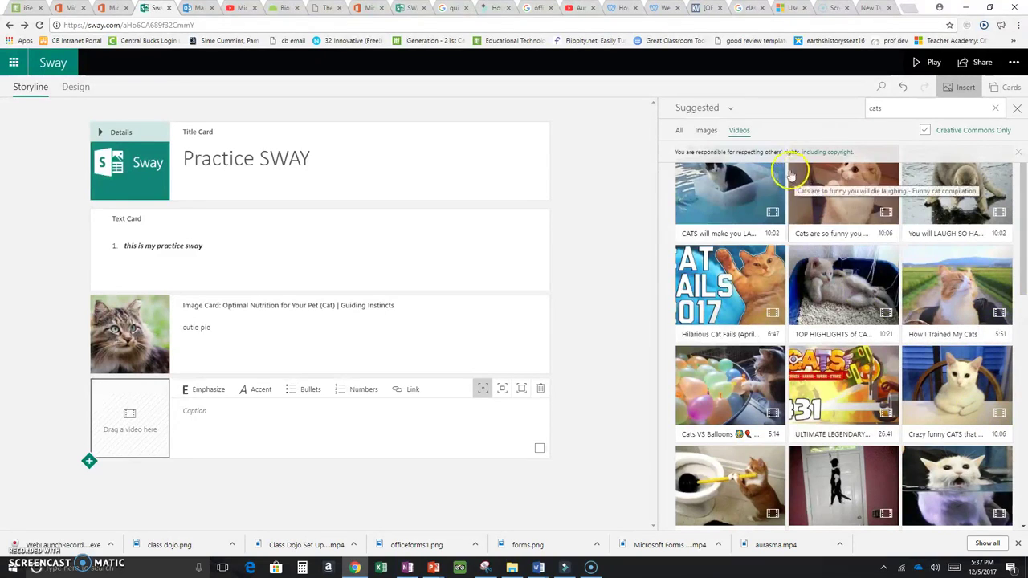
pyautogui.click(731, 110)
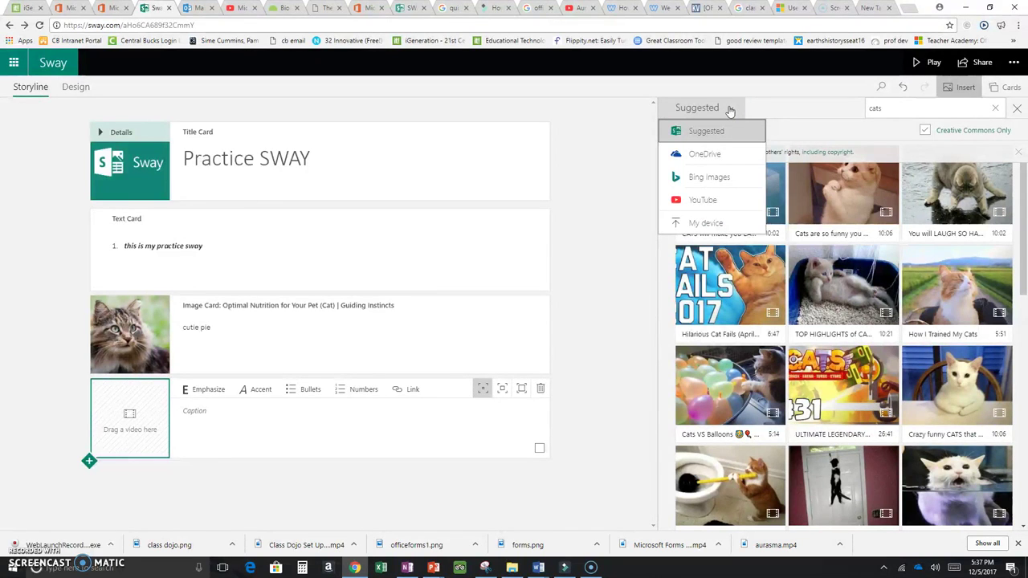
pyautogui.click(707, 224)
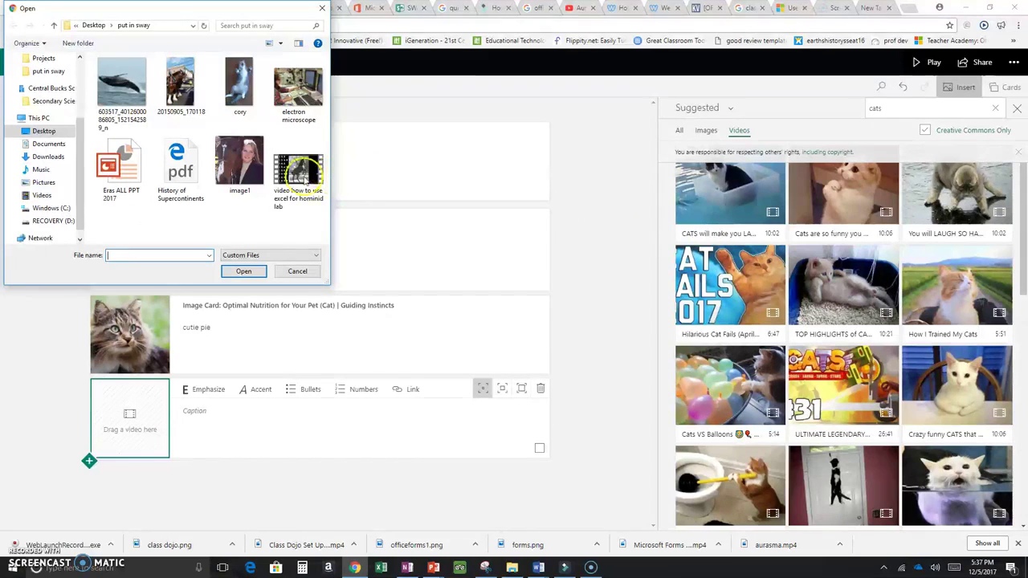
pyautogui.doubleClick(299, 184)
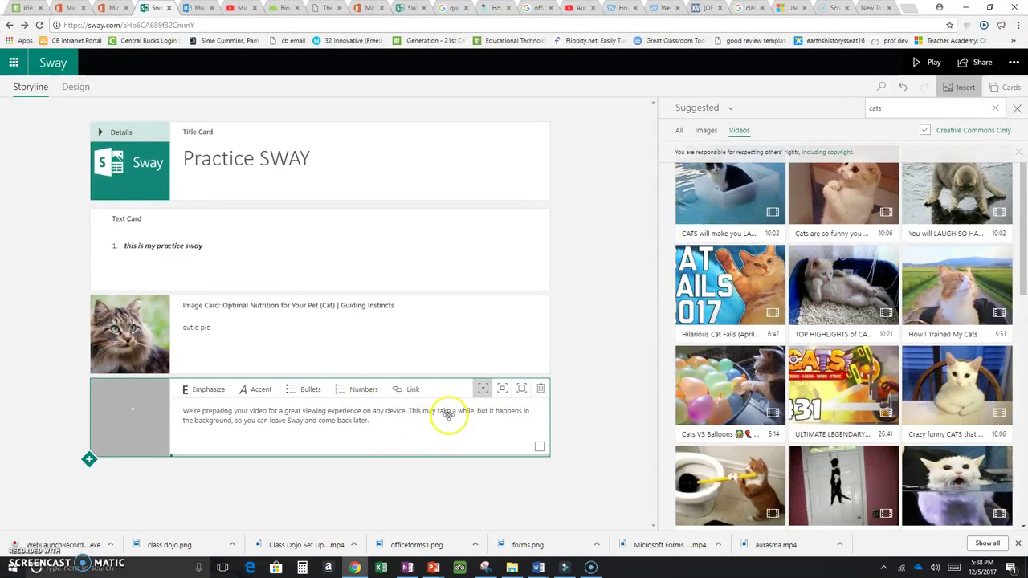
# - Add an embed card below the video card, and copy the embed code of the Aurasma Tutorial video on YouTube
pyautogui.click(1008, 87)
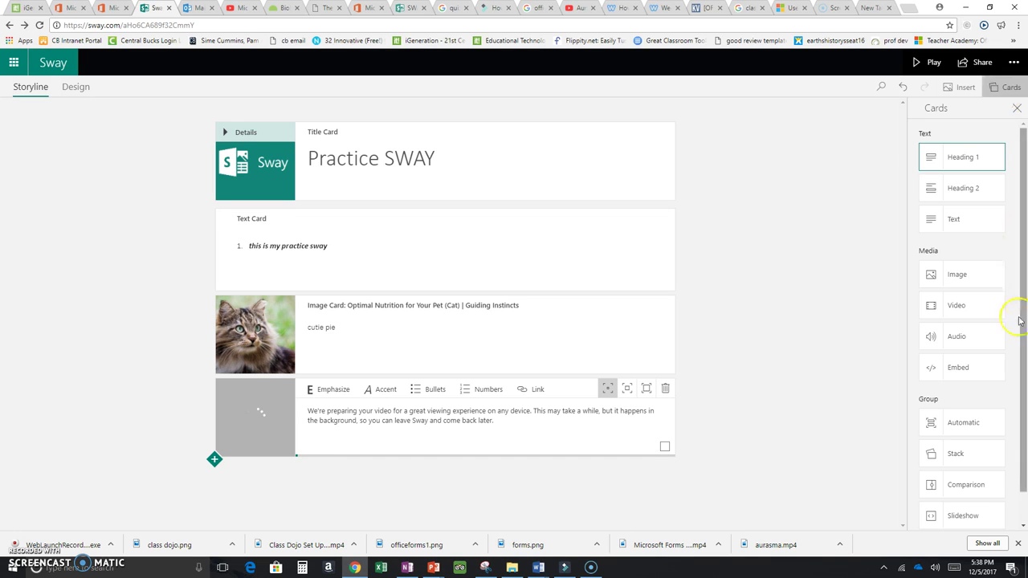
pyautogui.click(958, 370)
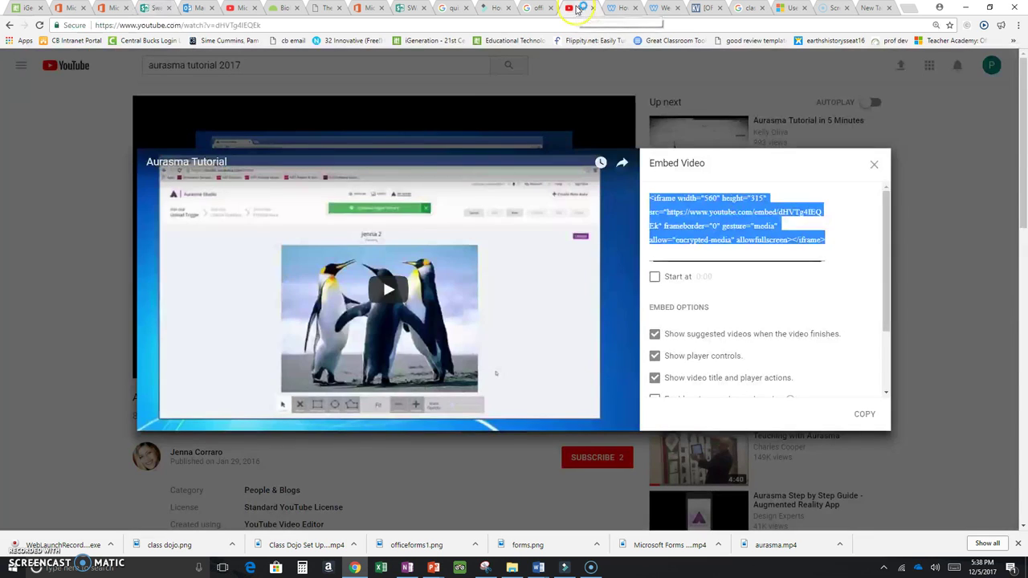
pyautogui.click(575, 8)
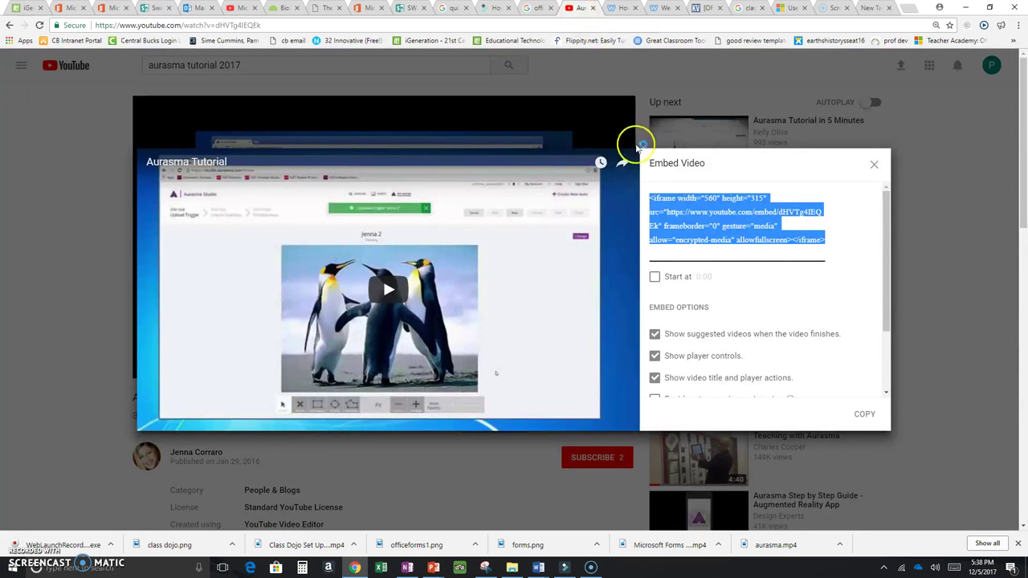
pyautogui.click(874, 165)
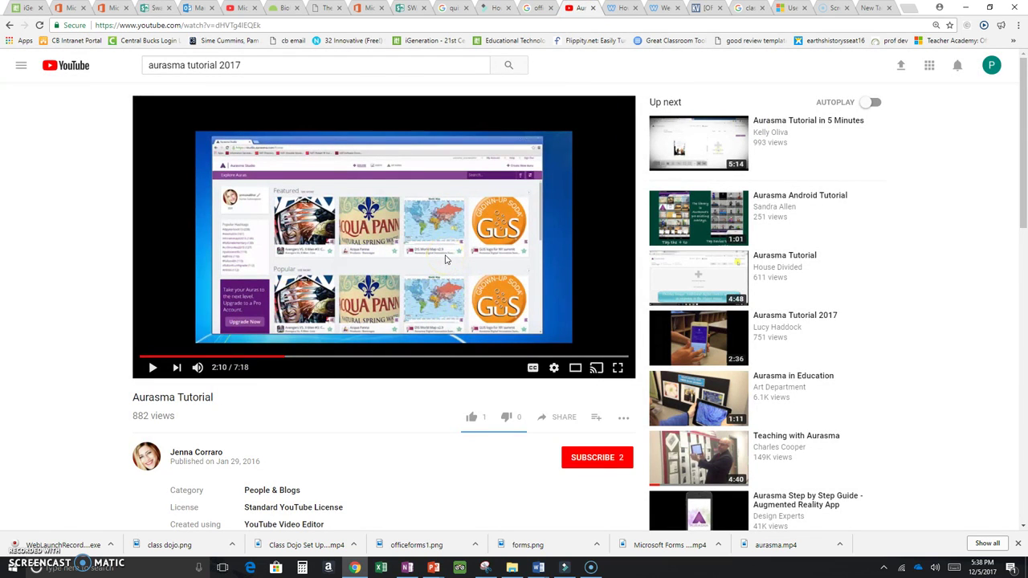
pyautogui.click(563, 419)
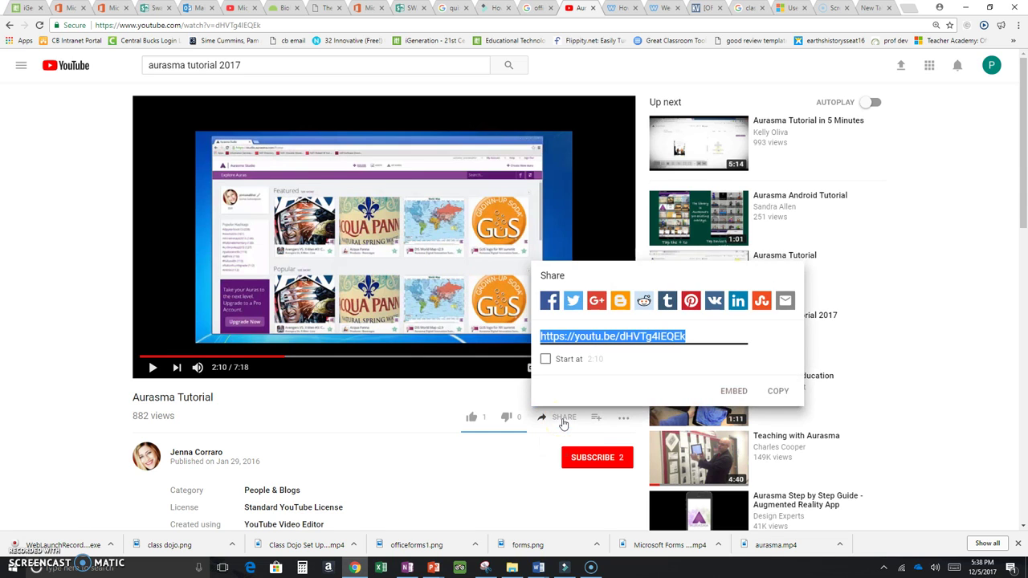
pyautogui.click(735, 393)
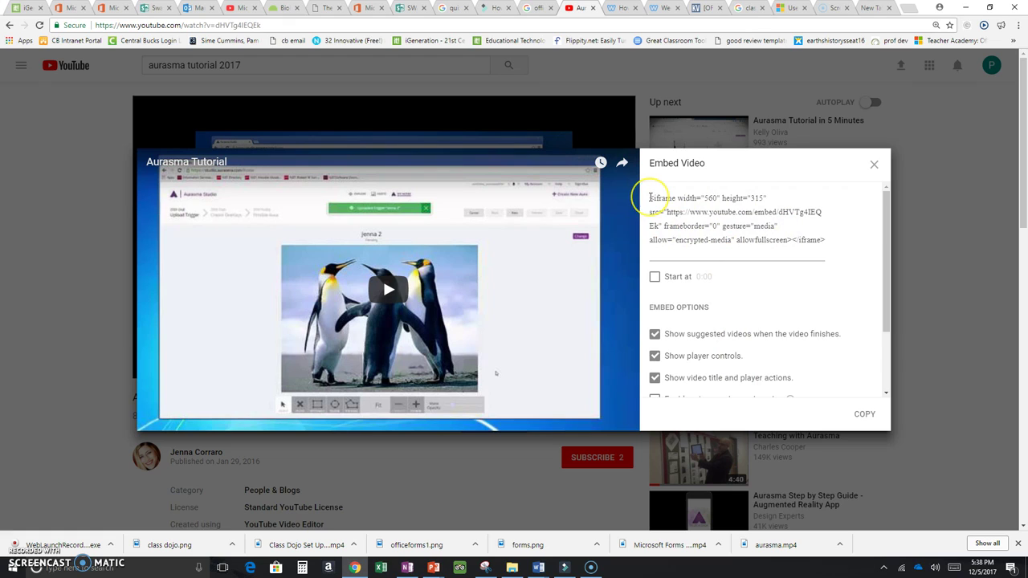
pyautogui.moveTo(651, 198); pyautogui.dragTo(836, 262)
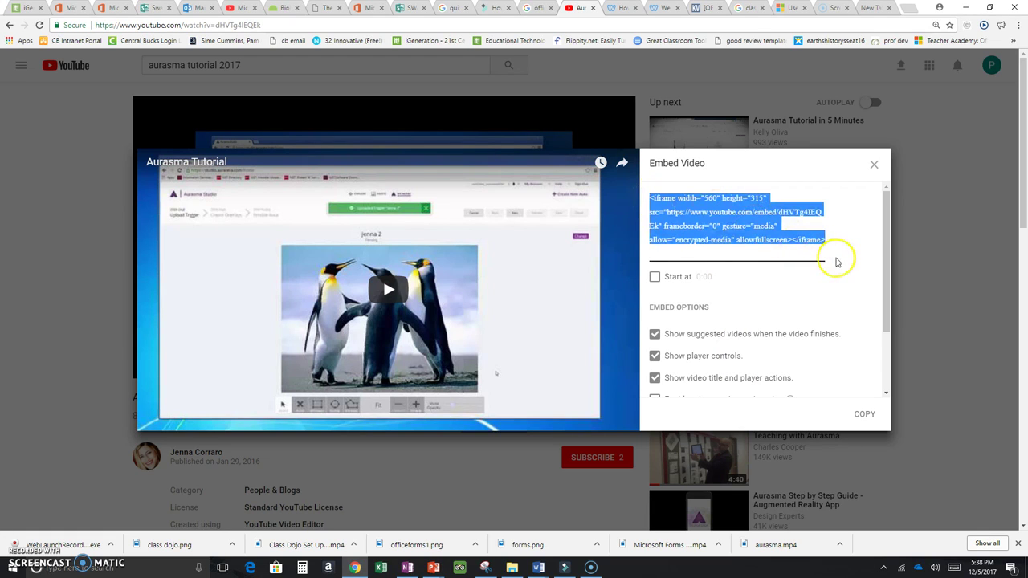
pyautogui.click(865, 415)
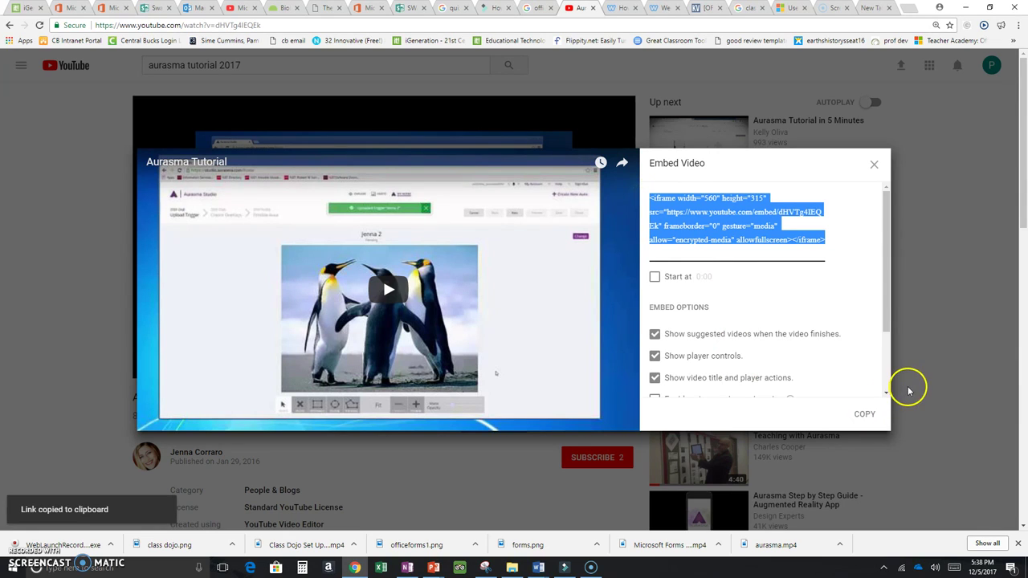
# - Switch back to Sway and paste the copied YouTube embed code into the embed card
pyautogui.click(155, 8)
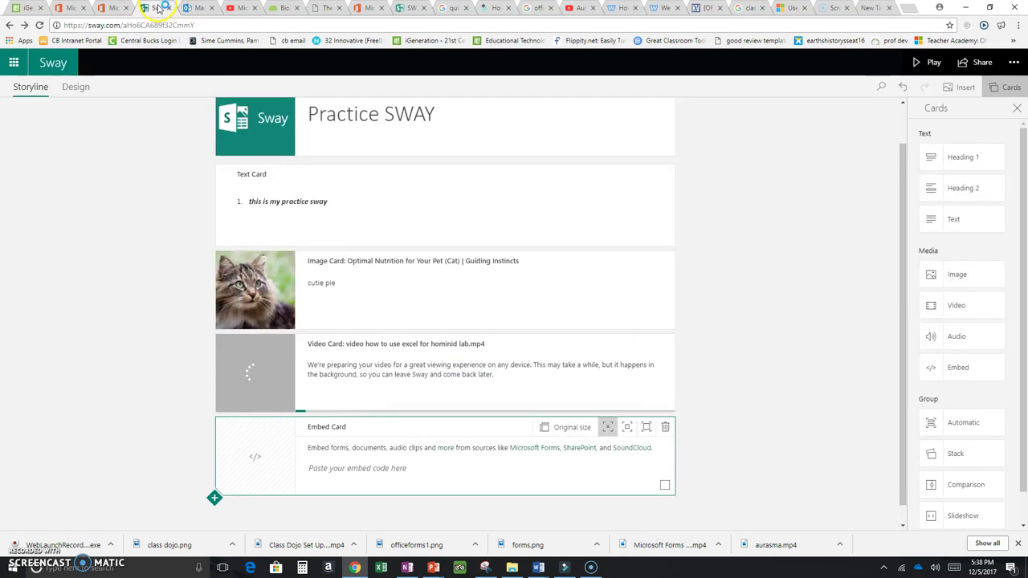
pyautogui.click(337, 470)
pyautogui.hotkey('ctrl', 'v')
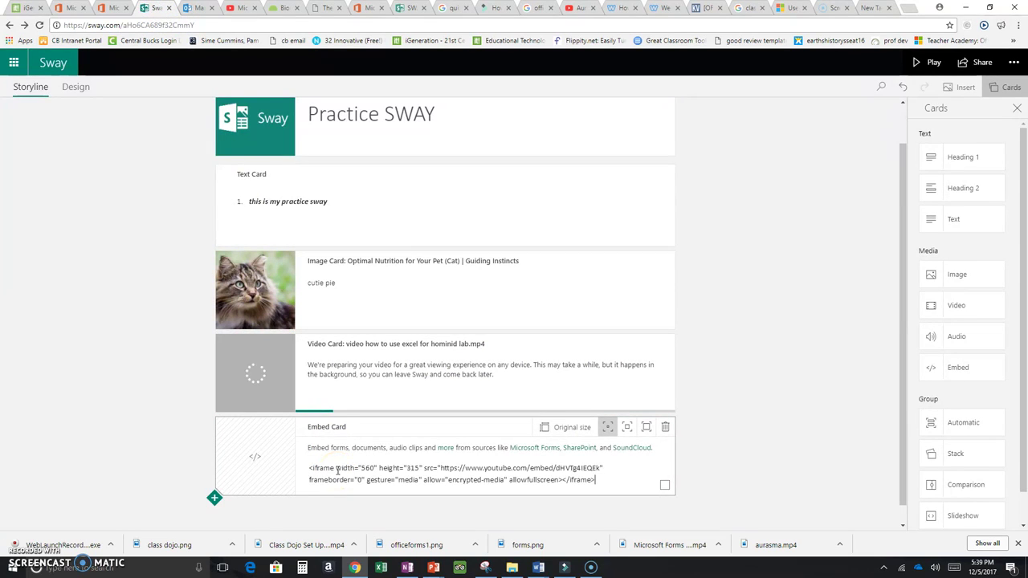
# - Finish the embed card and add a Stack group below the Aurasma Tutorial video card
pyautogui.click(384, 481)
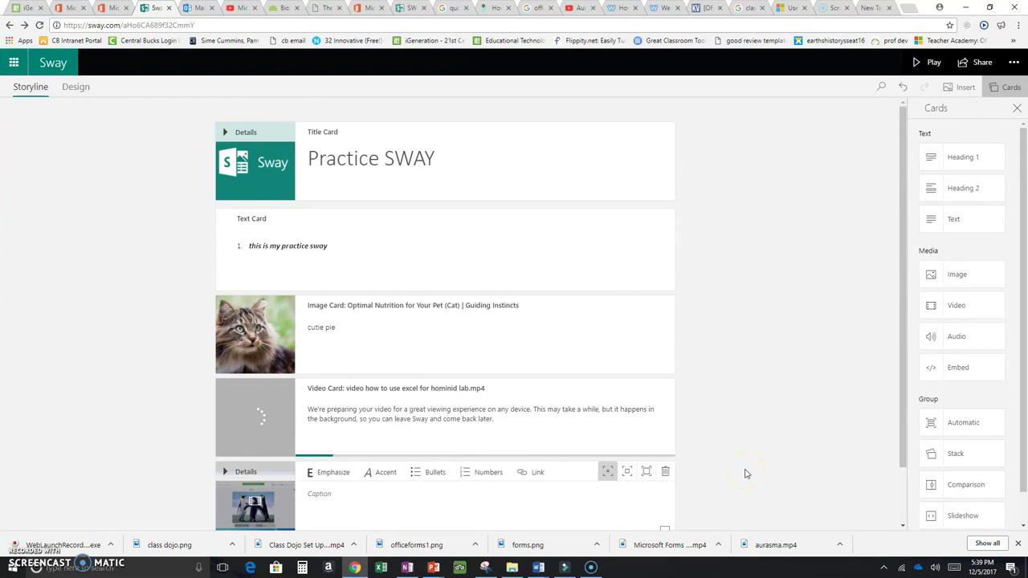
pyautogui.click(902, 402)
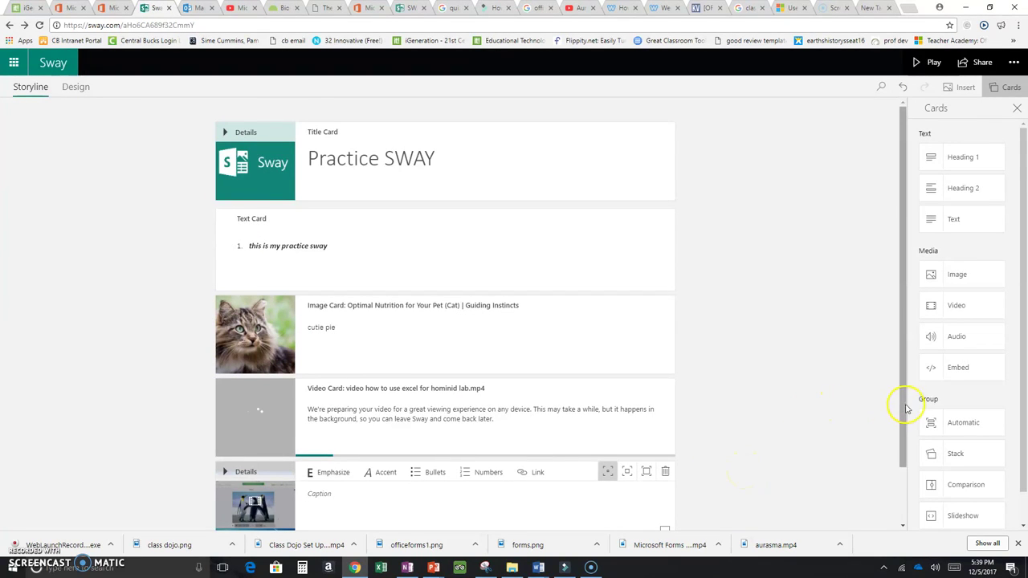
pyautogui.moveTo(904, 409); pyautogui.dragTo(898, 503)
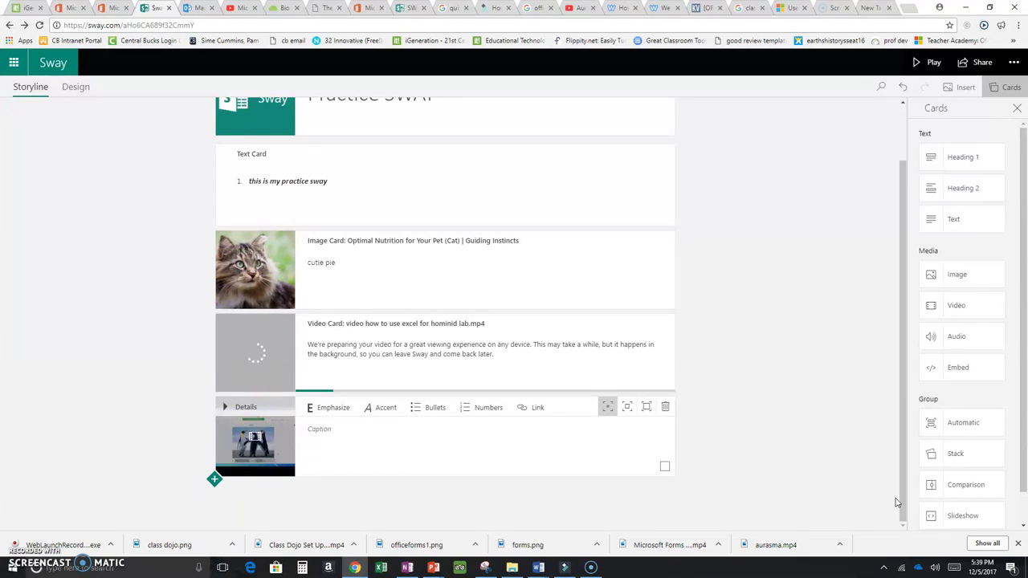
pyautogui.click(959, 462)
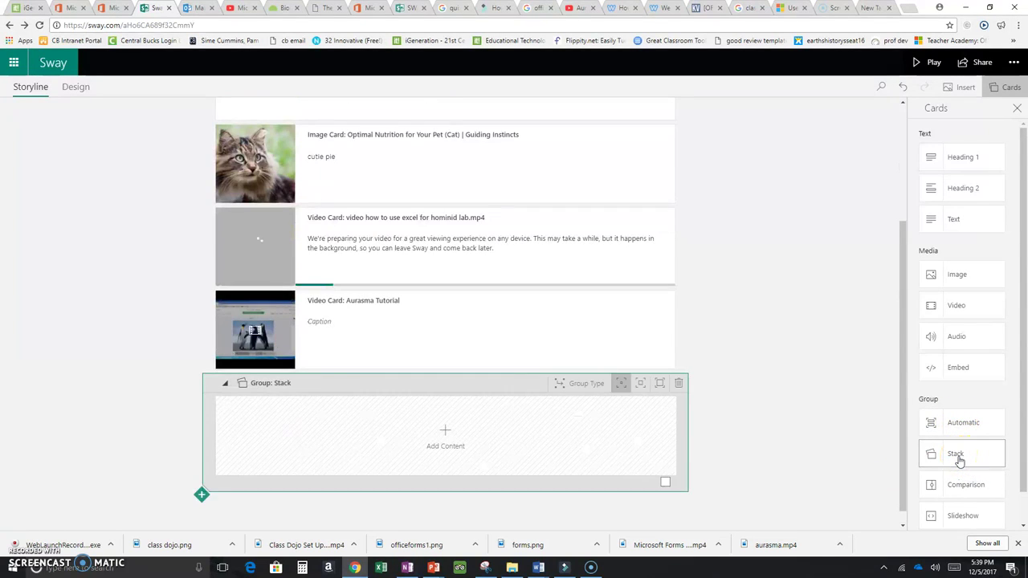
pyautogui.click(817, 463)
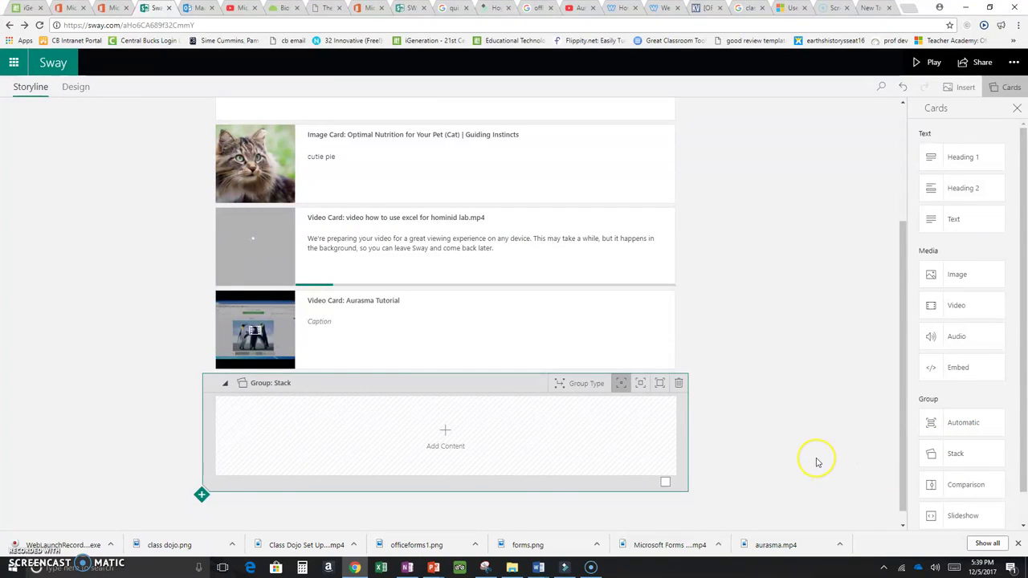
# - Upload the whale, 20150905_170118, cory, electron microscope and image1 pictures from the device's "put in sway" folder into the Stack group
pyautogui.click(447, 441)
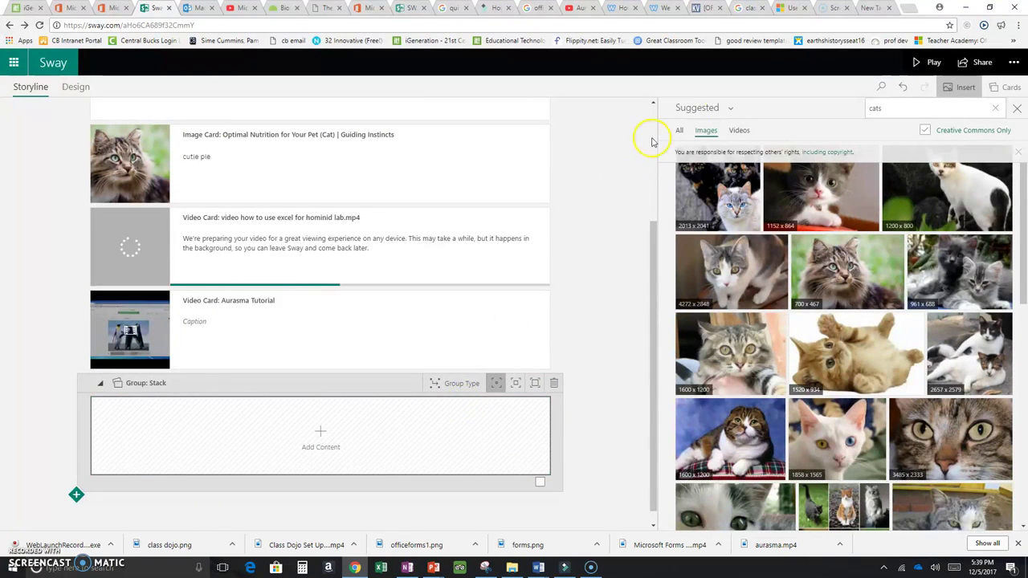
pyautogui.click(710, 114)
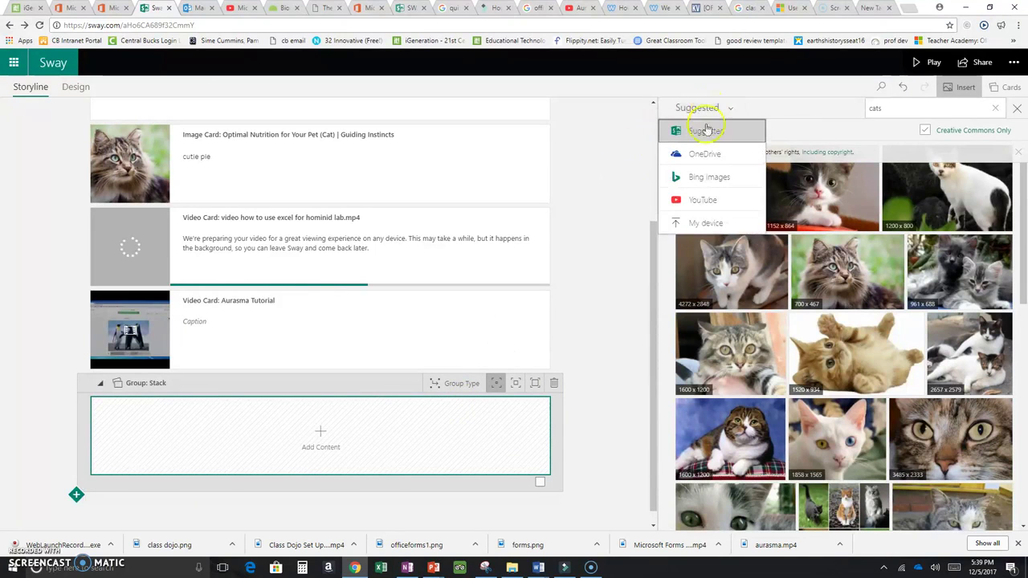
pyautogui.click(691, 224)
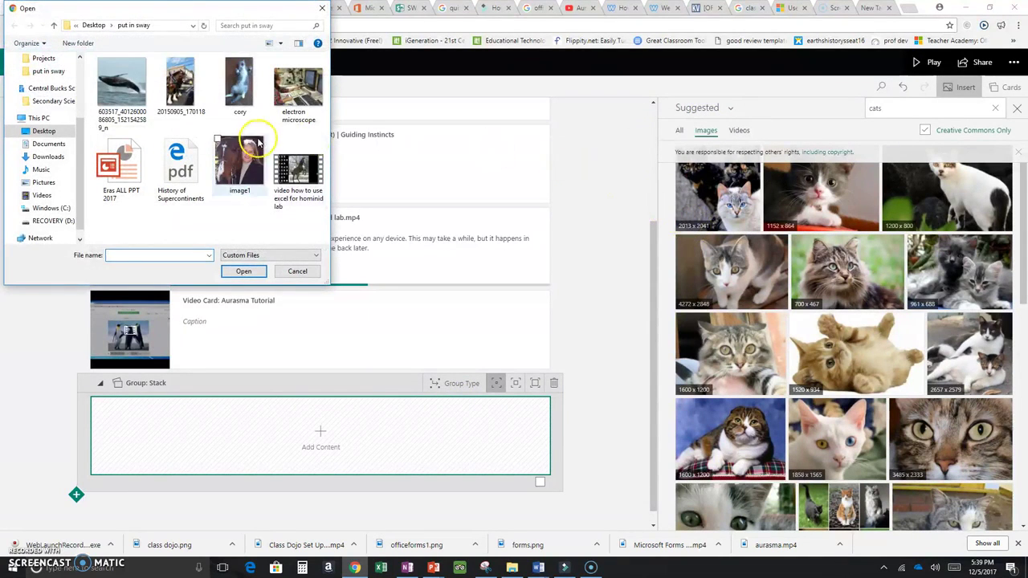
pyautogui.click(217, 141)
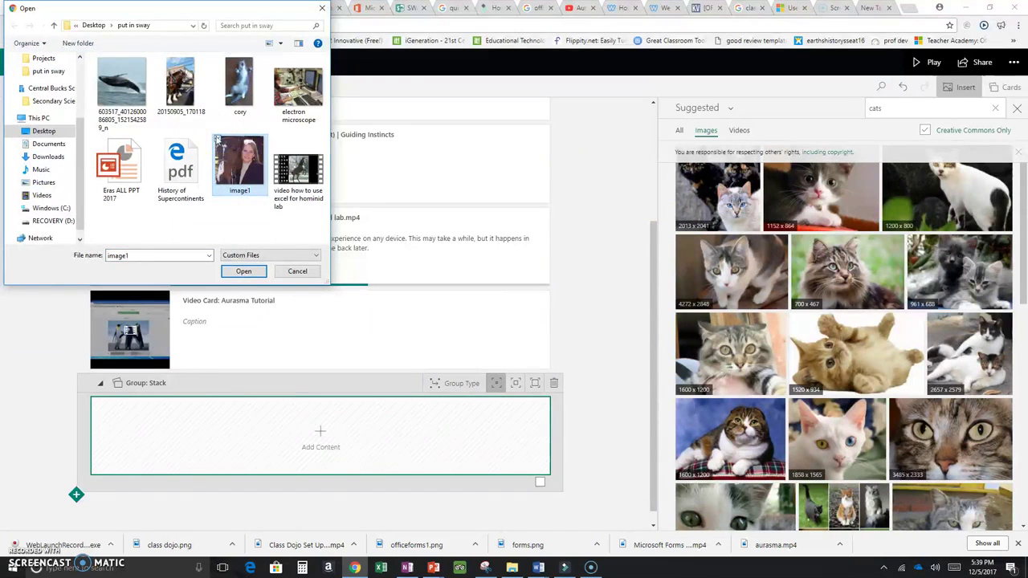
pyautogui.click(99, 62)
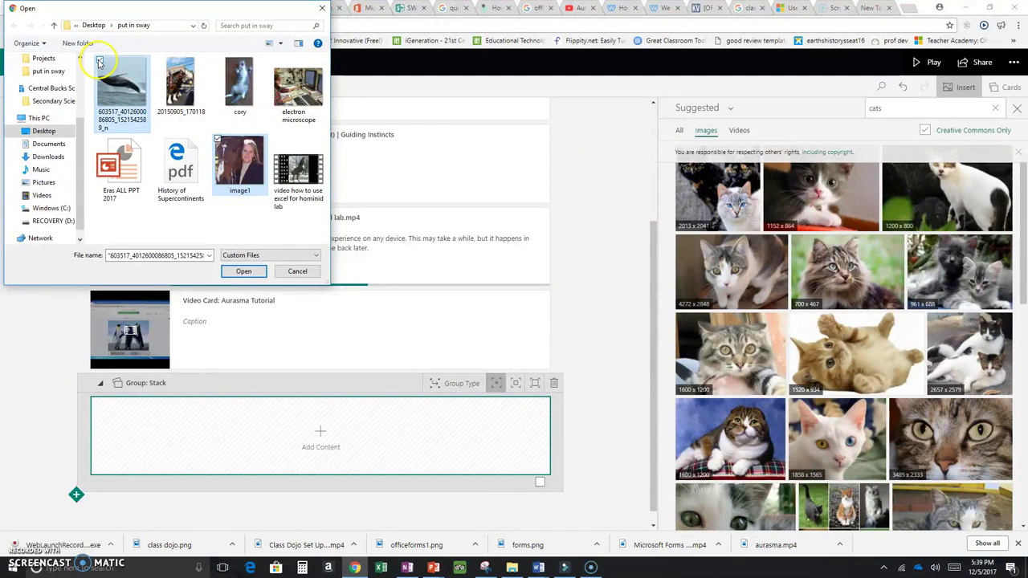
pyautogui.click(159, 60)
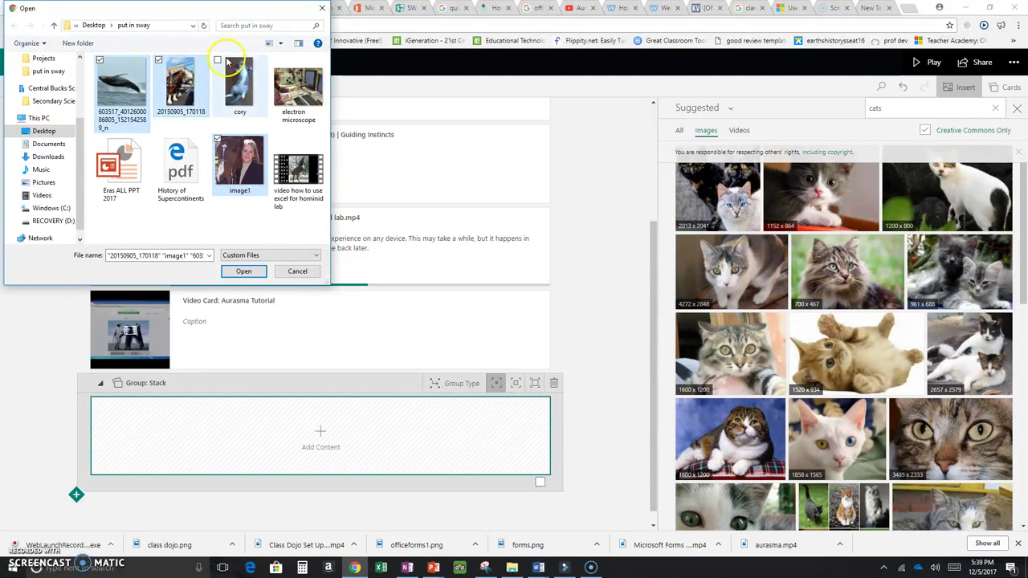
pyautogui.click(217, 60)
pyautogui.click(277, 62)
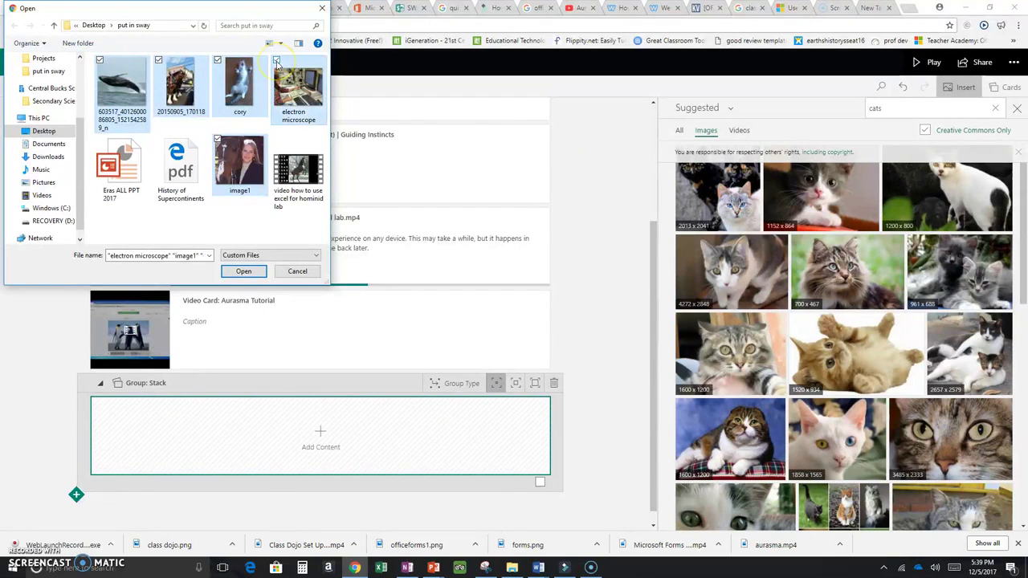
pyautogui.click(245, 272)
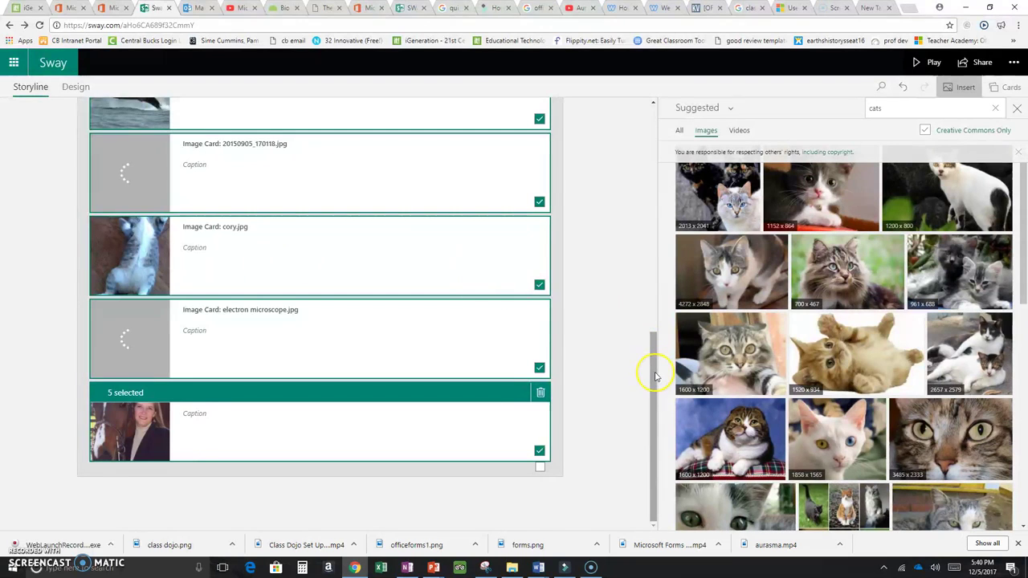
# - Preview the Sway's design from the title slide, viewing the text, the captioned cat picture and the Aurasma video slide
pyautogui.moveTo(655, 377); pyautogui.dragTo(649, 127)
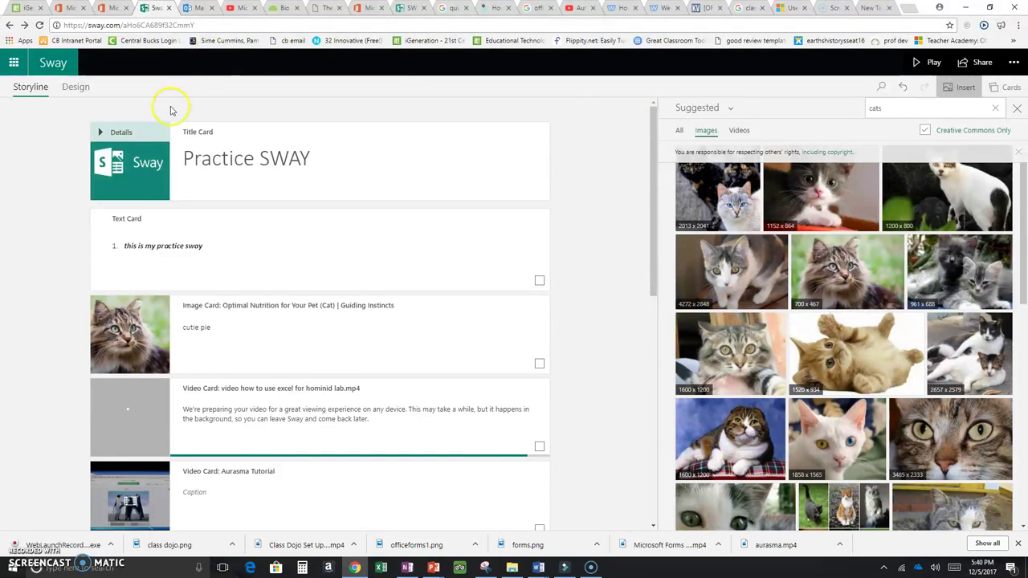
pyautogui.click(77, 87)
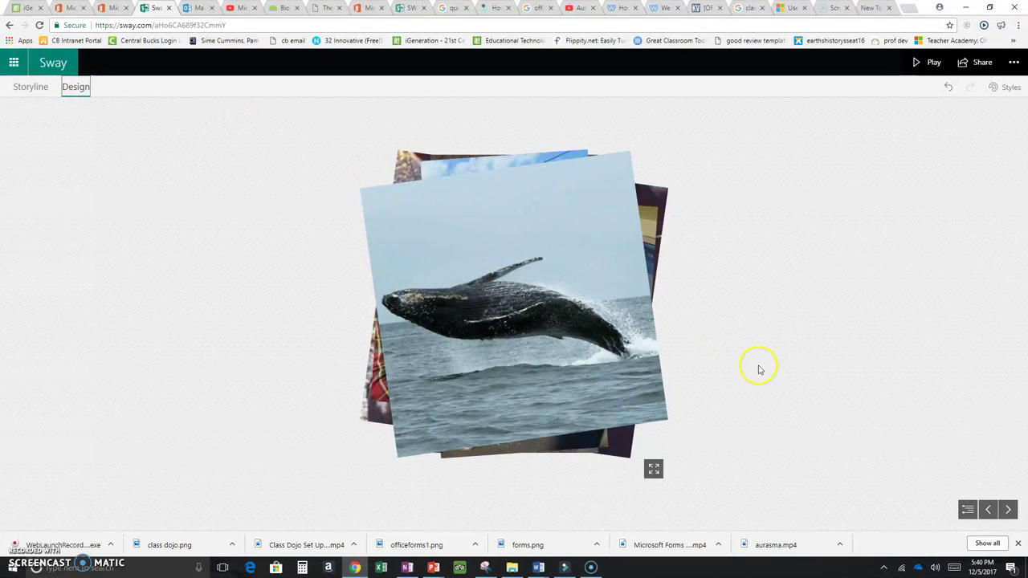
pyautogui.click(988, 510)
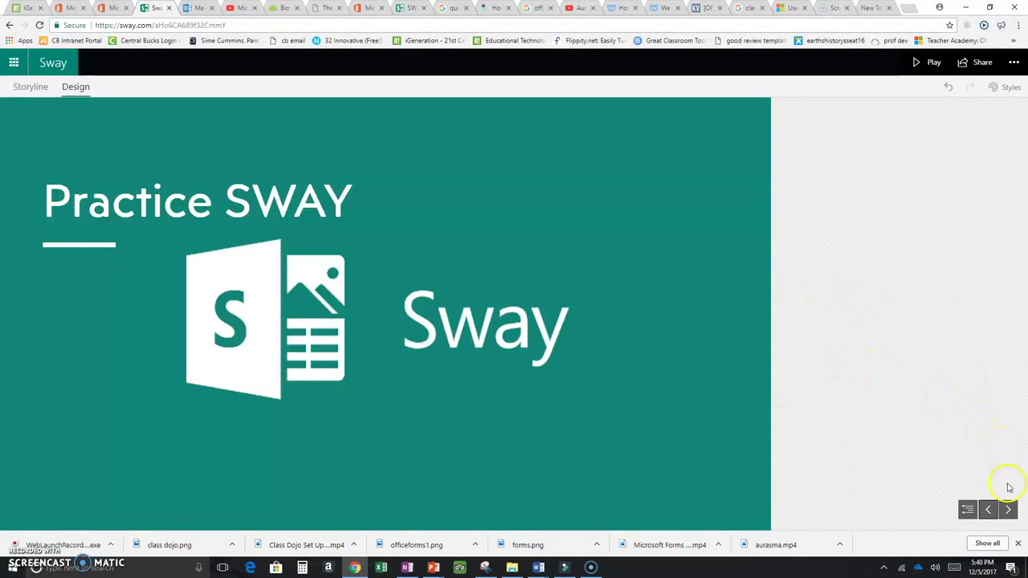
pyautogui.click(1008, 510)
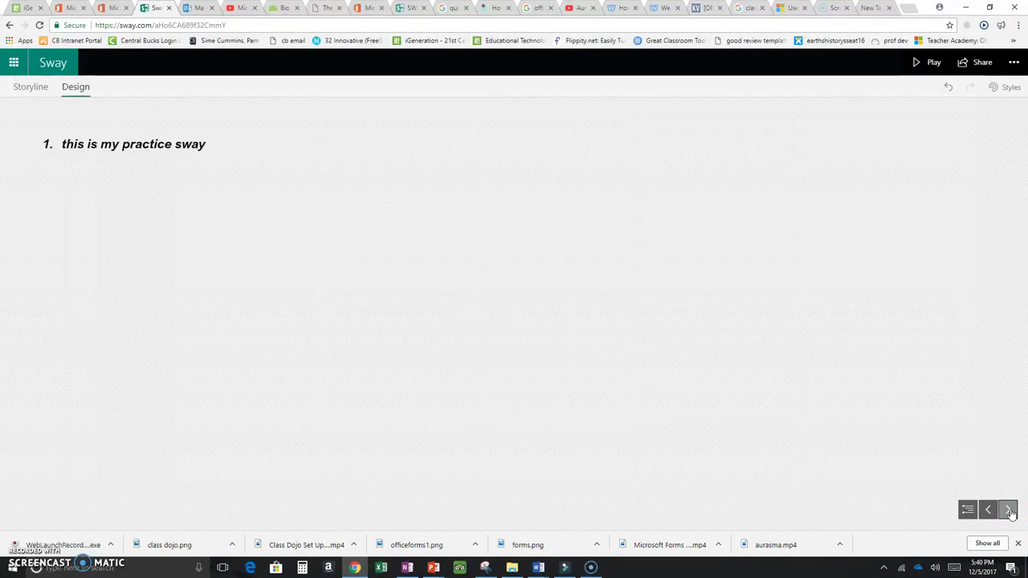
pyautogui.click(1009, 511)
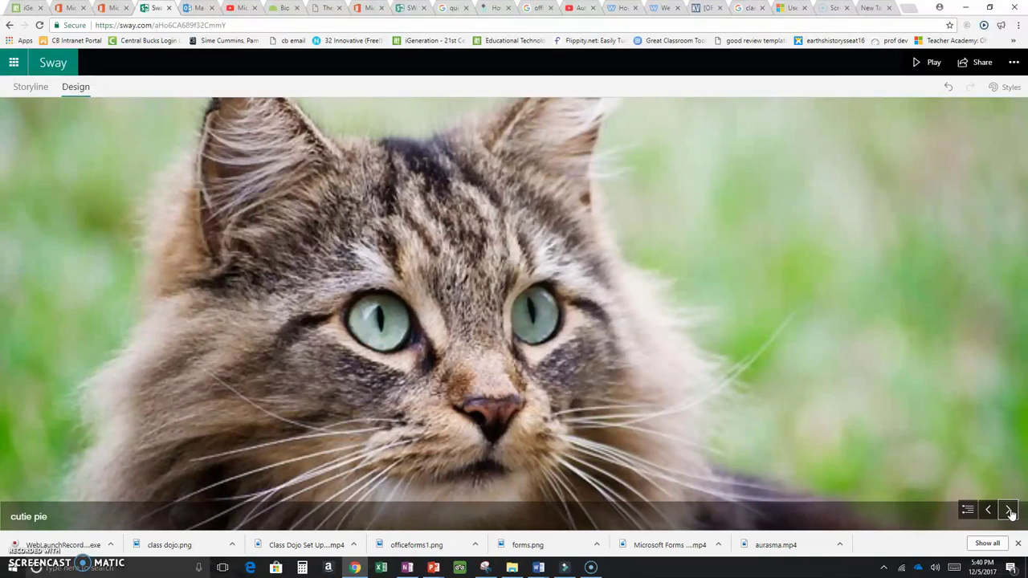
pyautogui.click(1009, 511)
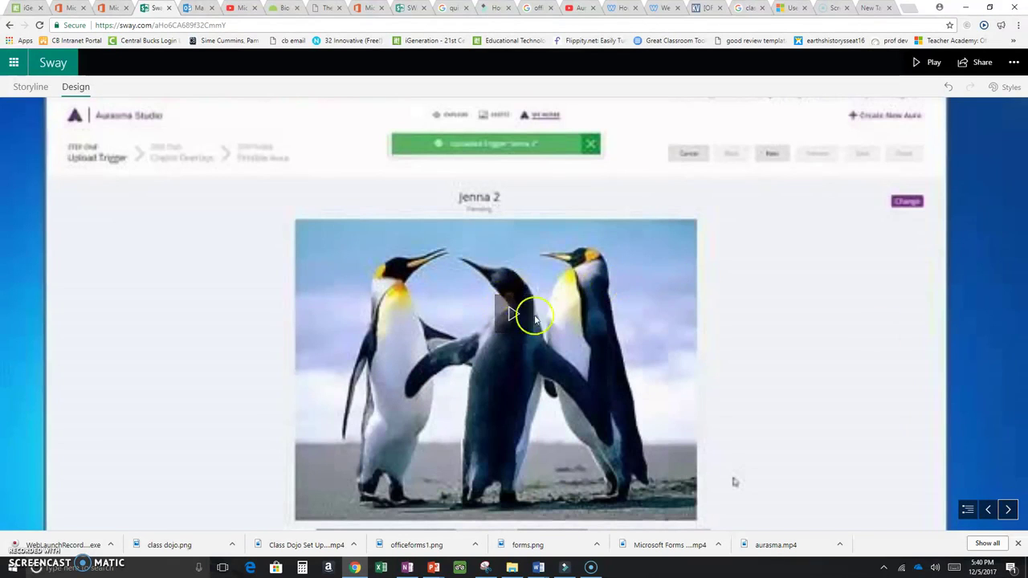
# - Test playback of the Aurasma Tutorial and hominid lab Excel videos, and view the picture stack in the preview
pyautogui.click(513, 316)
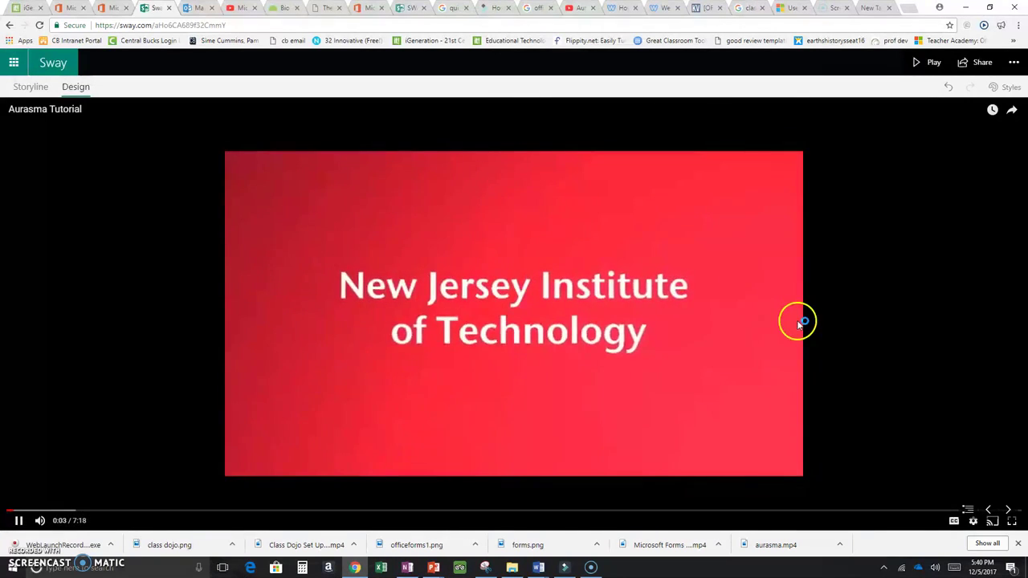
pyautogui.click(964, 362)
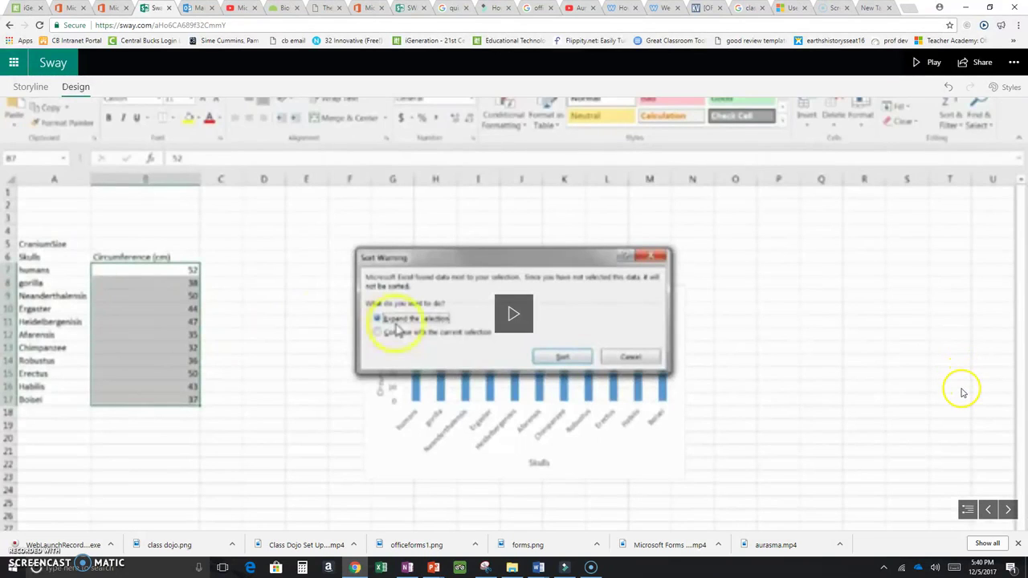
pyautogui.click(511, 312)
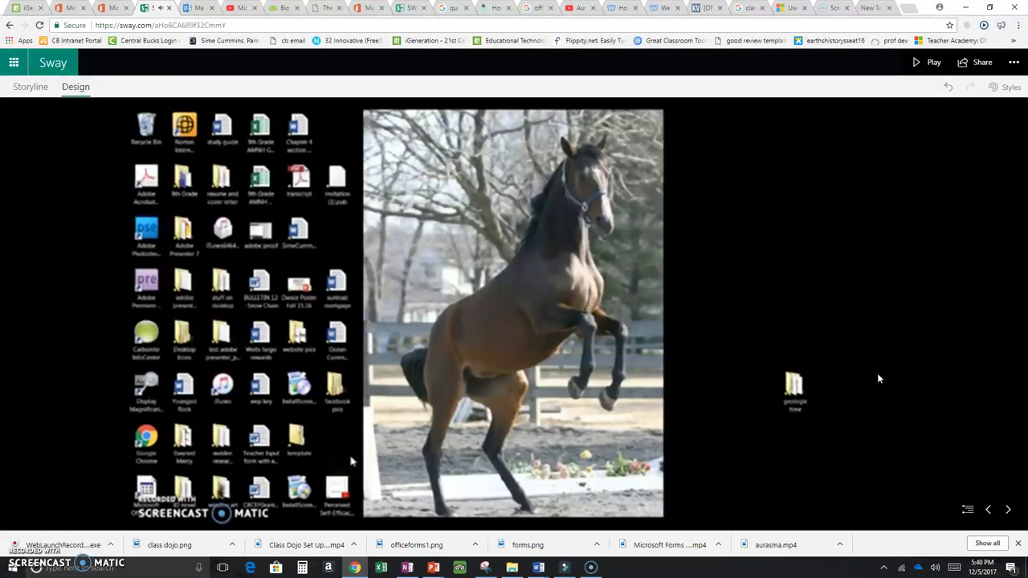
pyautogui.moveTo(994, 432)
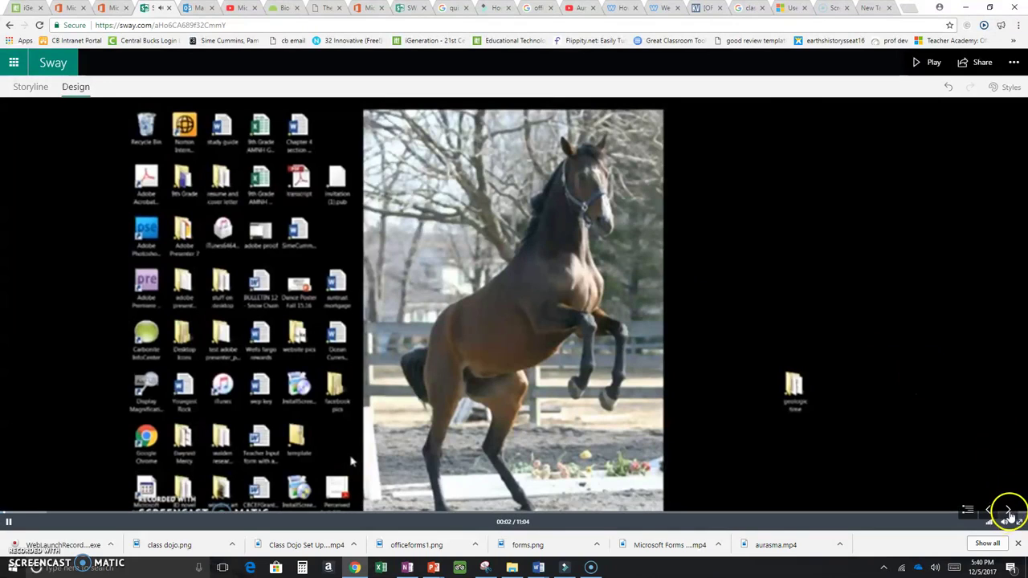
pyautogui.click(1009, 511)
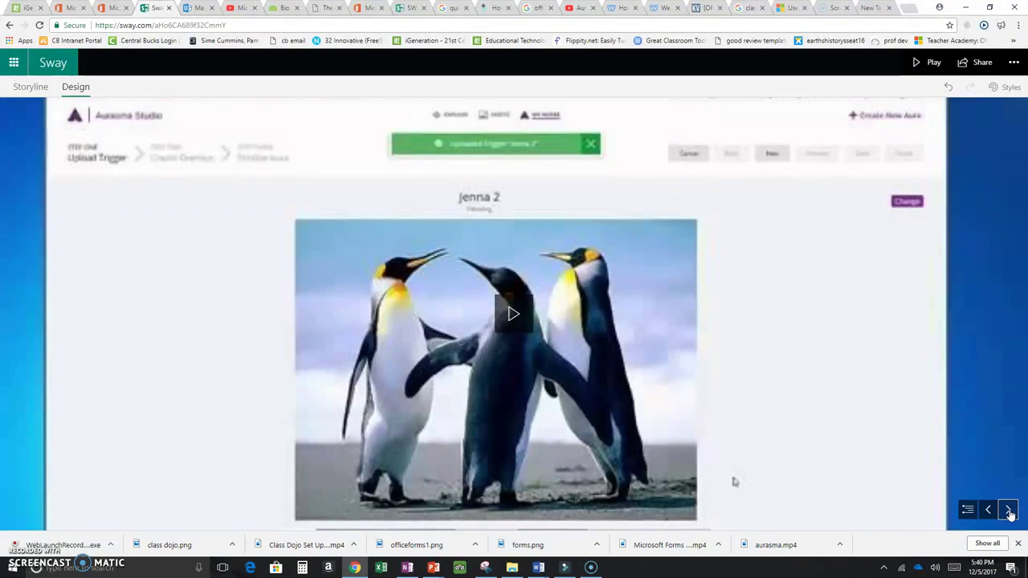
pyautogui.click(1009, 511)
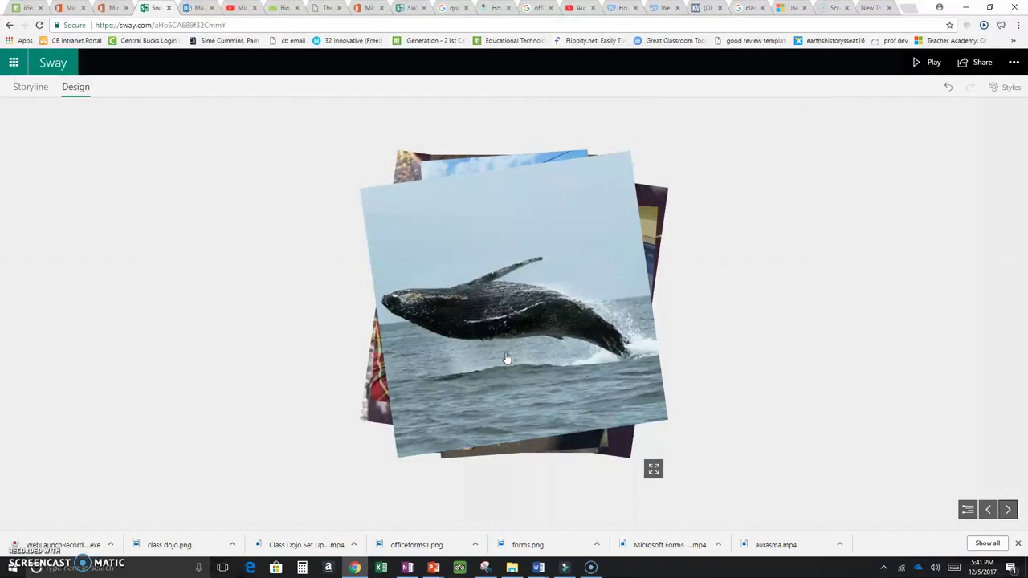
pyautogui.click(544, 355)
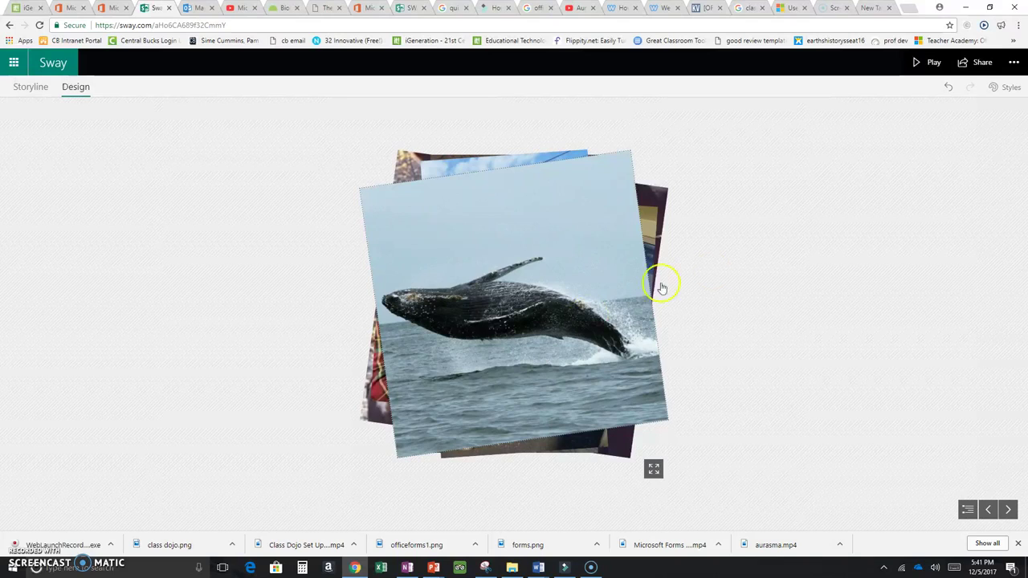
# - Apply the style with a black title box over a greyscale landscape, and check it on the slides back to the title
pyautogui.click(1010, 88)
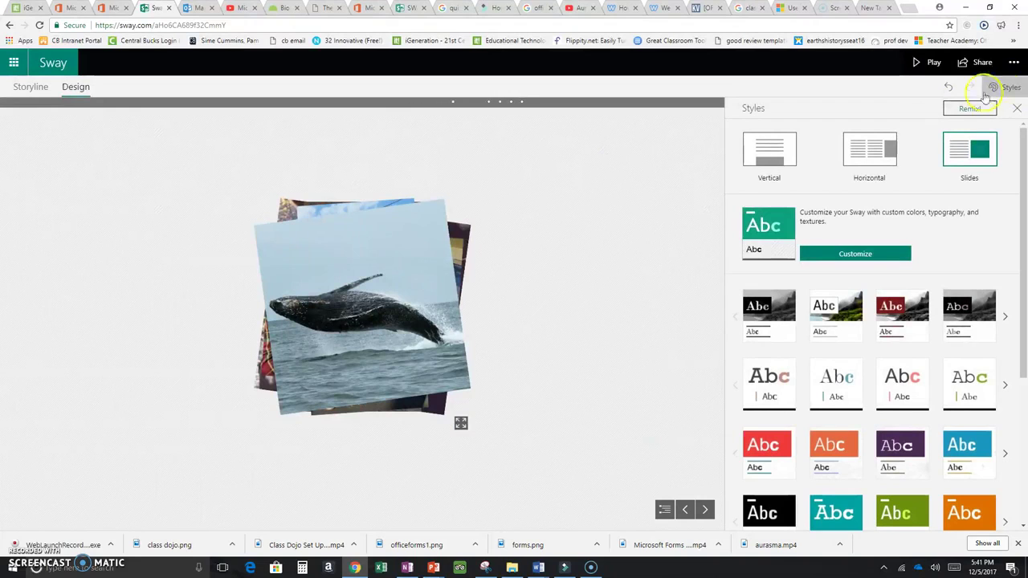
pyautogui.click(906, 137)
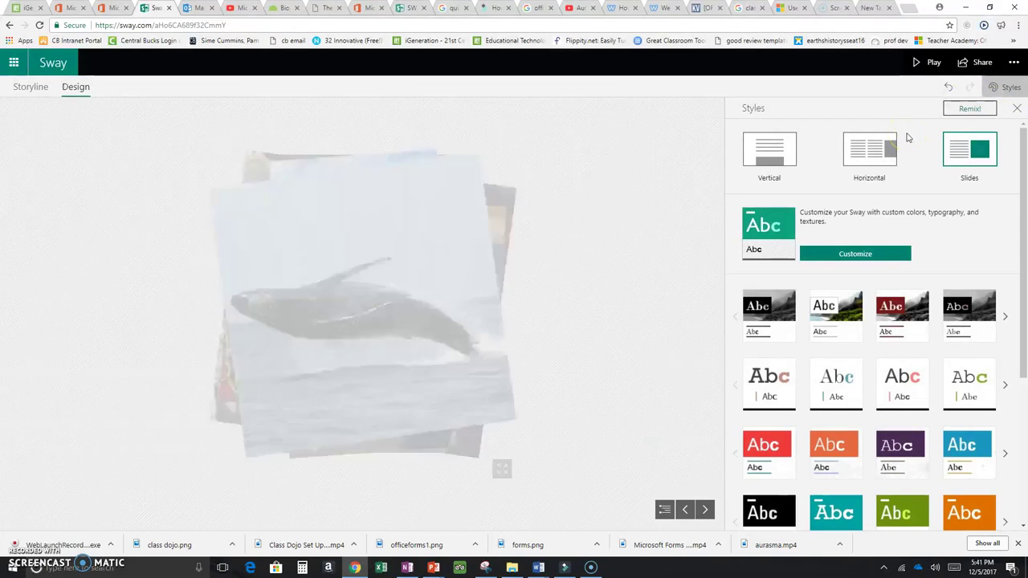
pyautogui.click(718, 190)
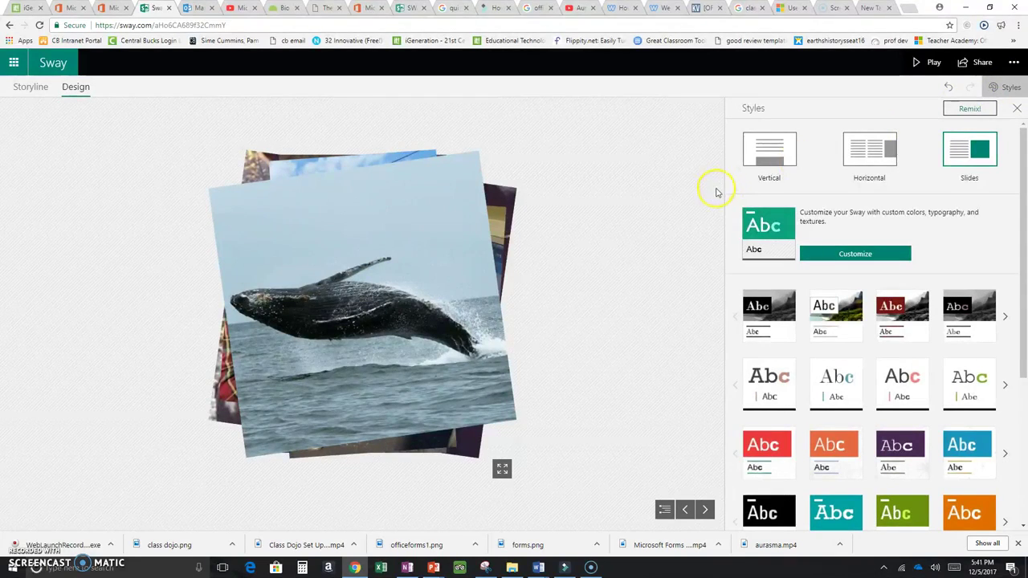
pyautogui.click(771, 317)
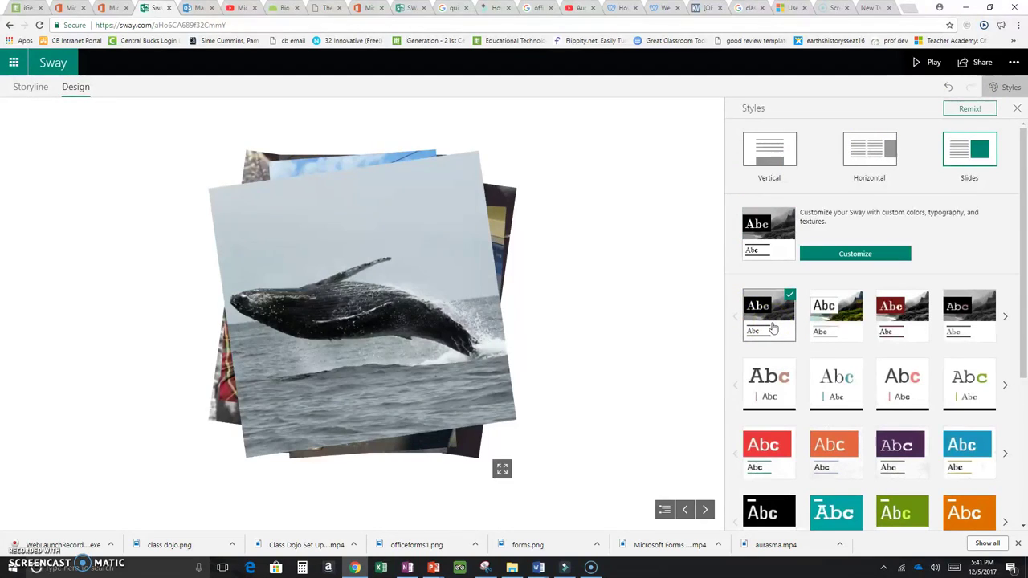
pyautogui.click(677, 483)
pyautogui.click(687, 511)
pyautogui.click(687, 511)
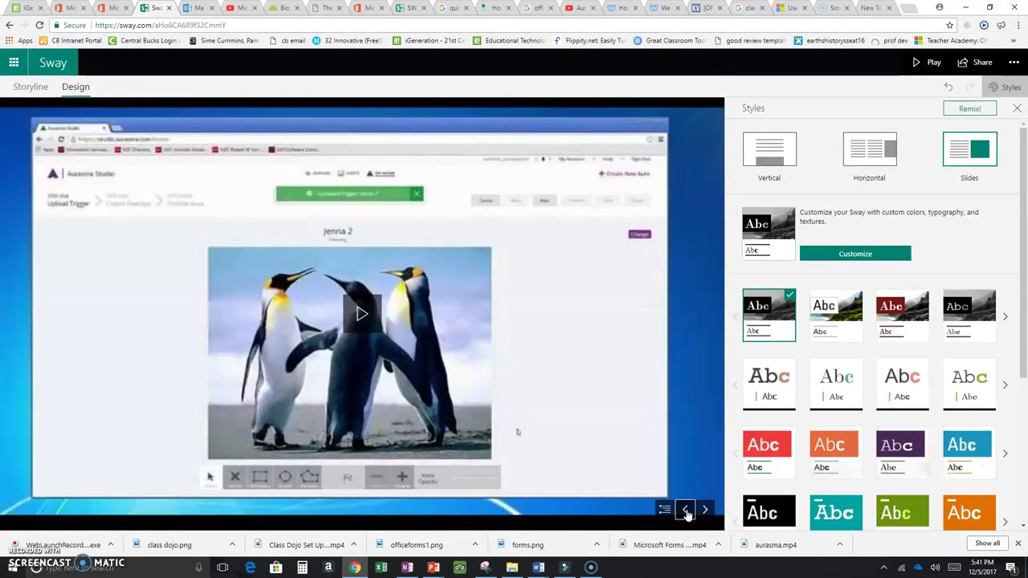
pyautogui.click(687, 511)
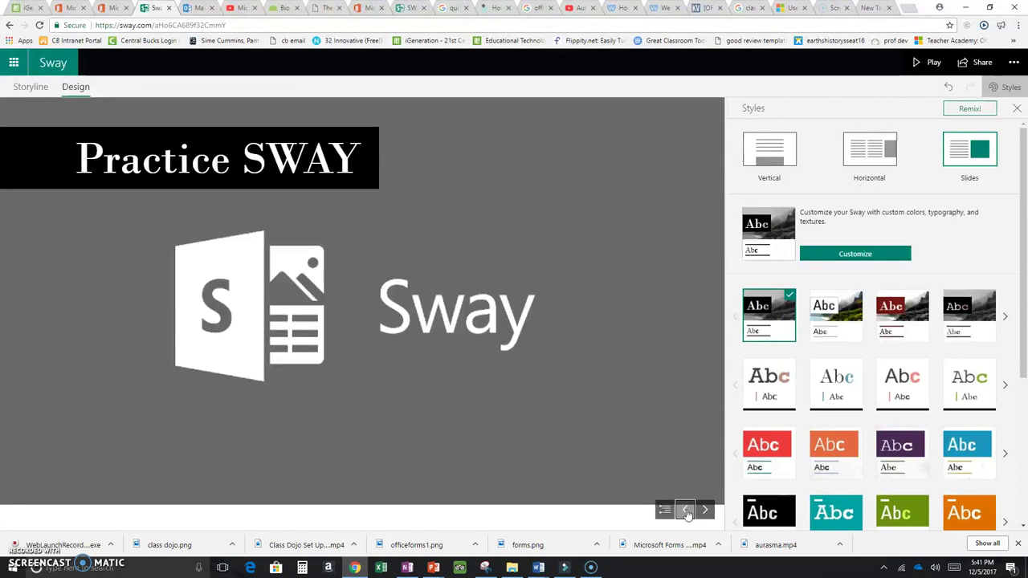
# - Apply the style with a dark red title box over a greyscale landscape, and check it on the following slides
pyautogui.click(916, 308)
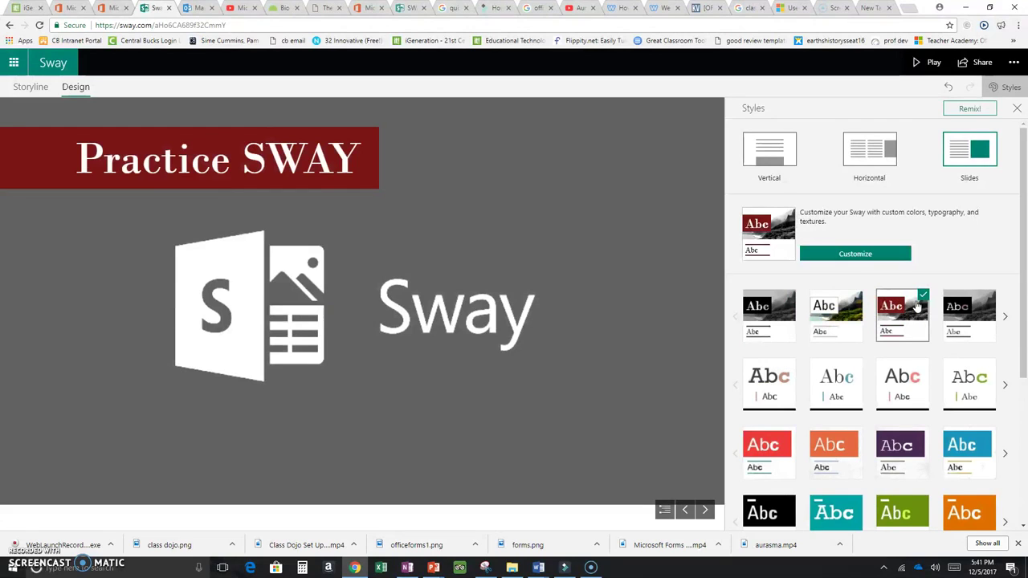
pyautogui.click(707, 511)
pyautogui.click(707, 511)
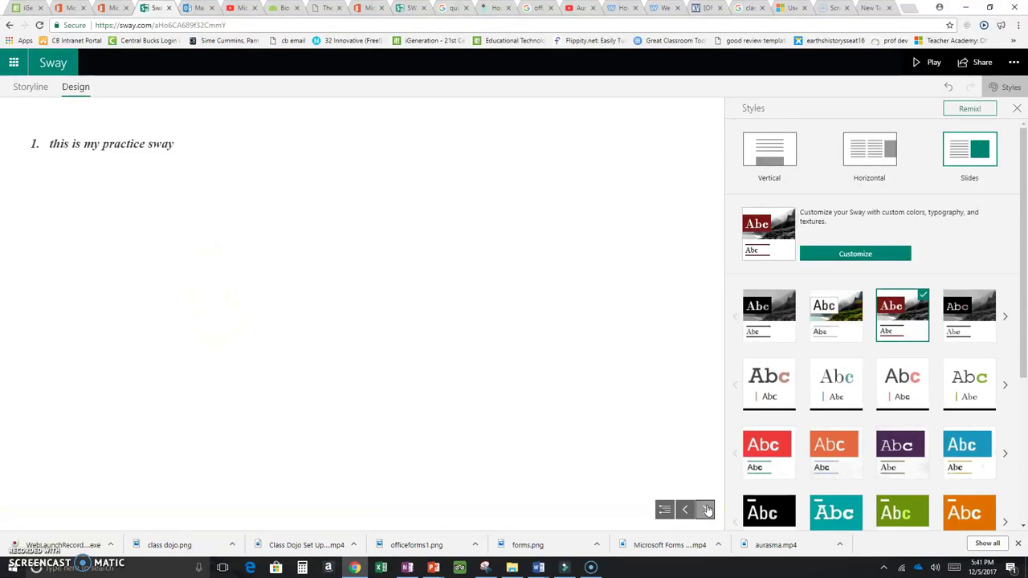
pyautogui.click(707, 511)
pyautogui.click(707, 511)
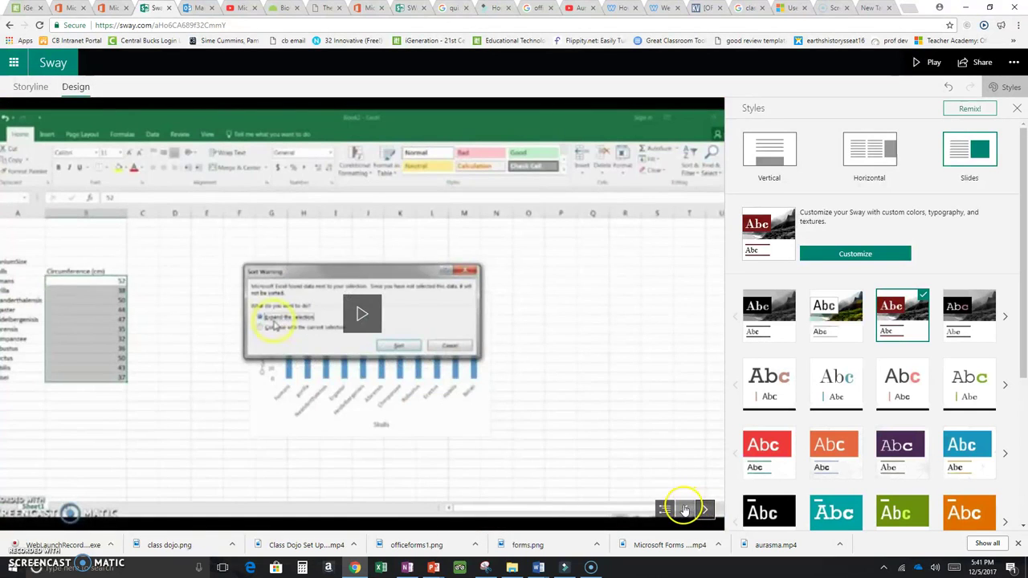
# - Page back to the title slide, and view the slides forward again to the Excel video in the Slides layout
pyautogui.click(684, 511)
pyautogui.click(685, 511)
pyautogui.click(685, 511)
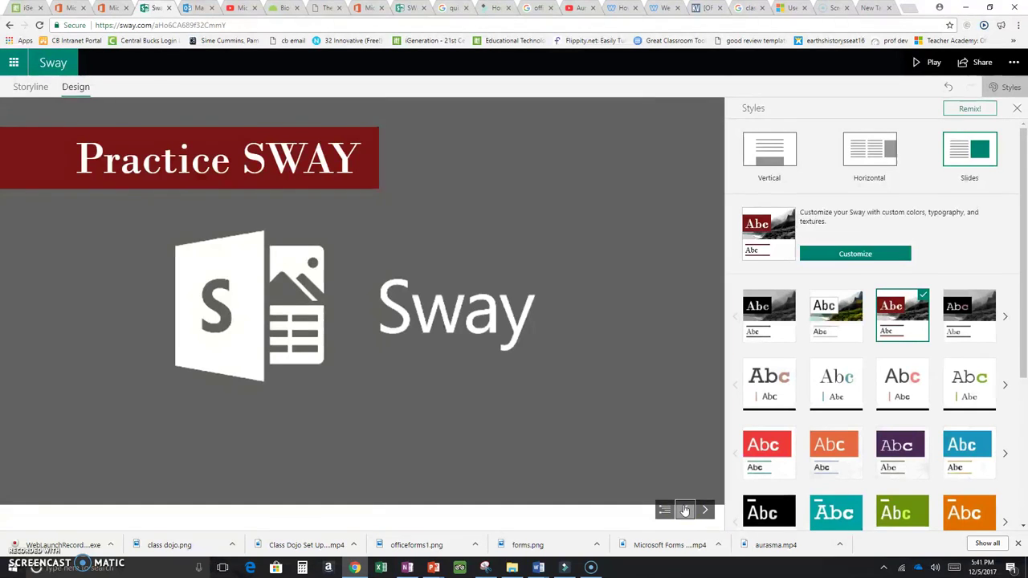
pyautogui.click(673, 265)
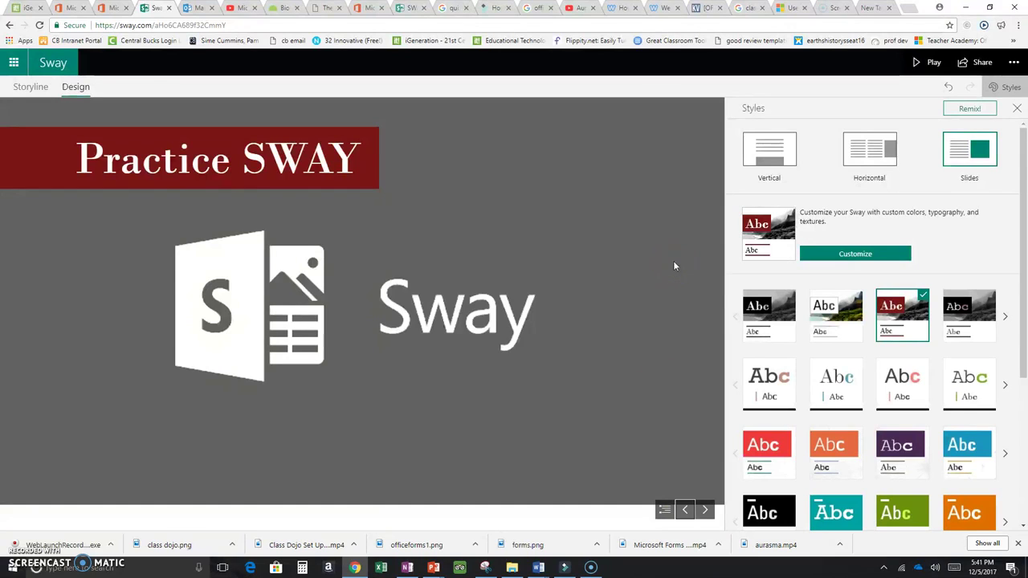
pyautogui.click(775, 144)
pyautogui.click(672, 411)
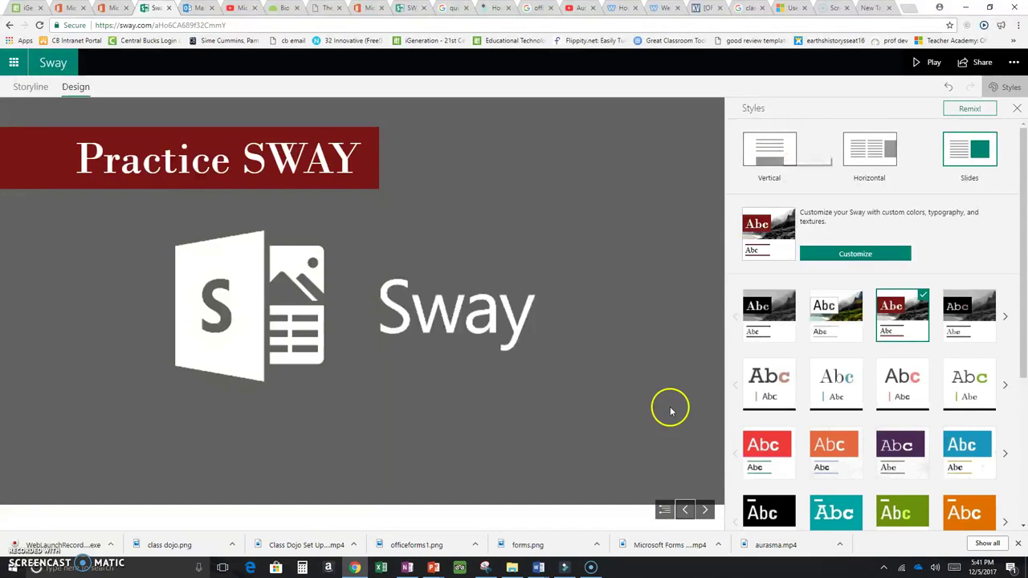
pyautogui.click(705, 509)
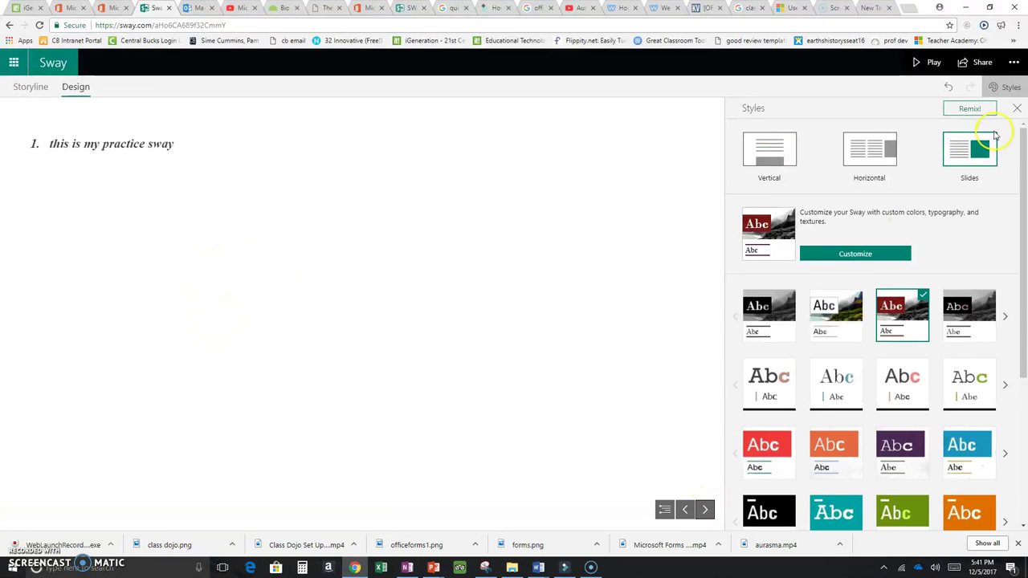
pyautogui.click(704, 509)
pyautogui.click(704, 509)
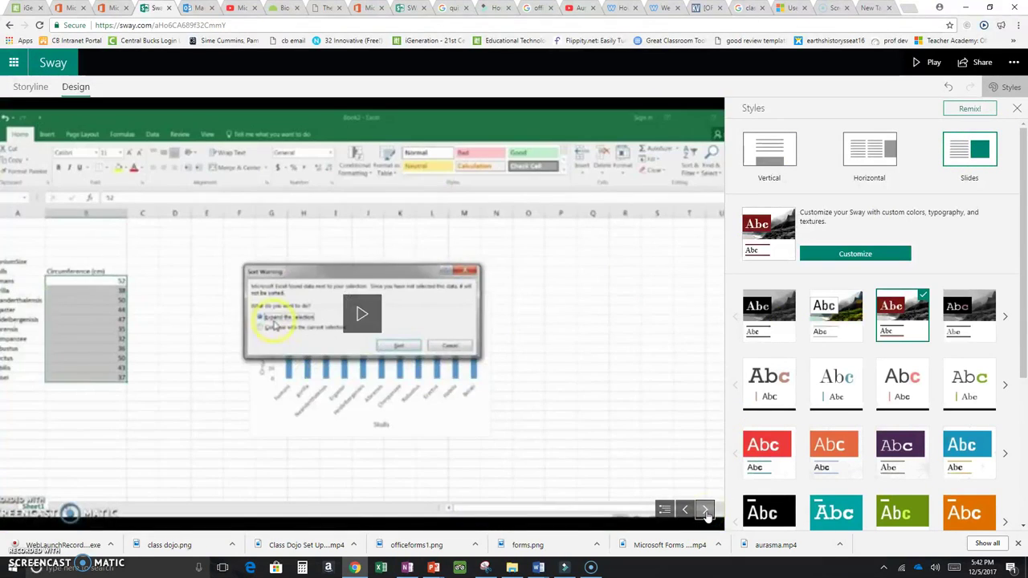
# - Try the Vertical layout, switch the Sway to the Horizontal layout, and check the cards in each
pyautogui.click(767, 159)
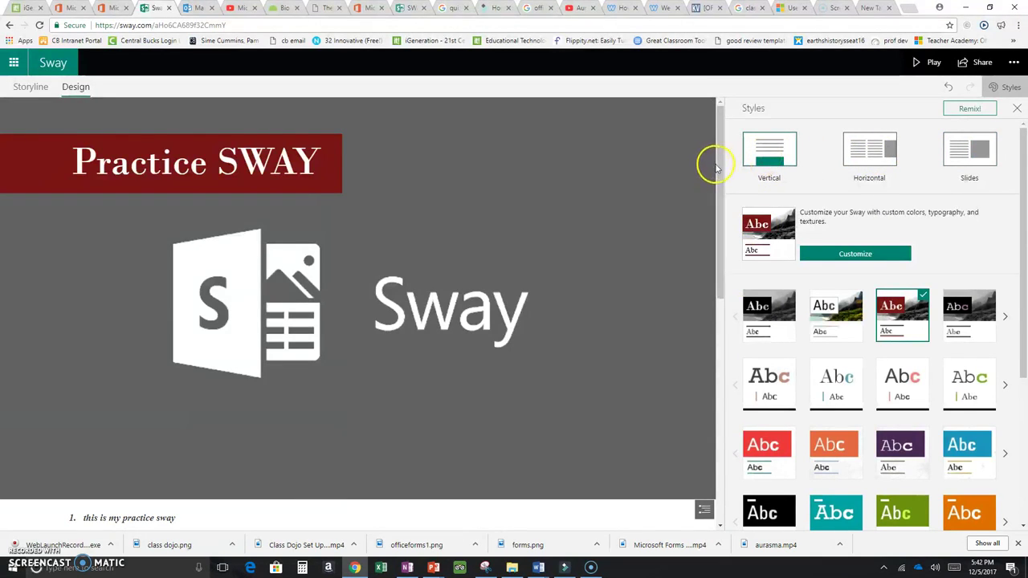
pyautogui.moveTo(717, 164); pyautogui.dragTo(728, 432)
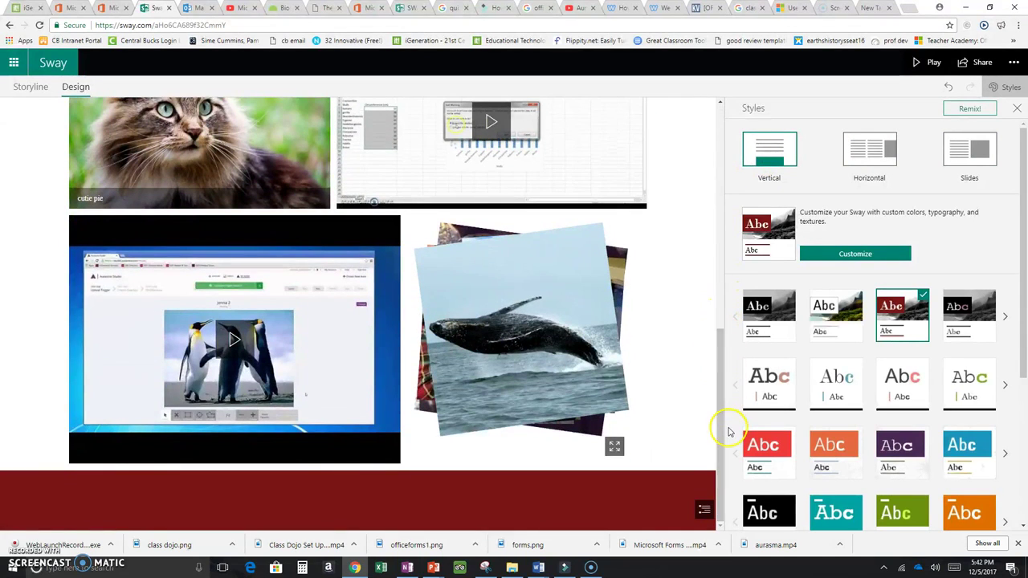
pyautogui.click(875, 156)
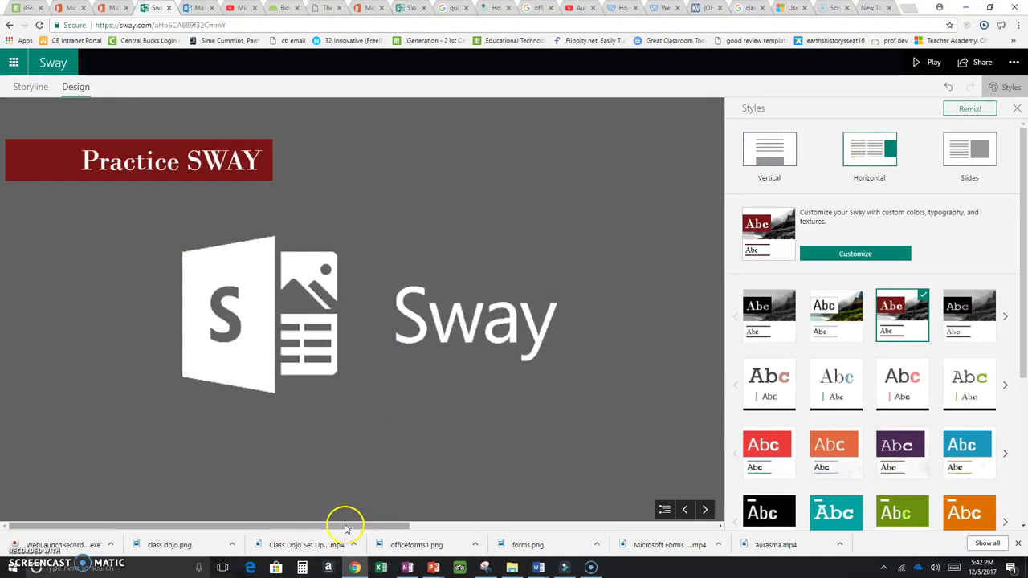
pyautogui.moveTo(344, 525); pyautogui.dragTo(675, 532)
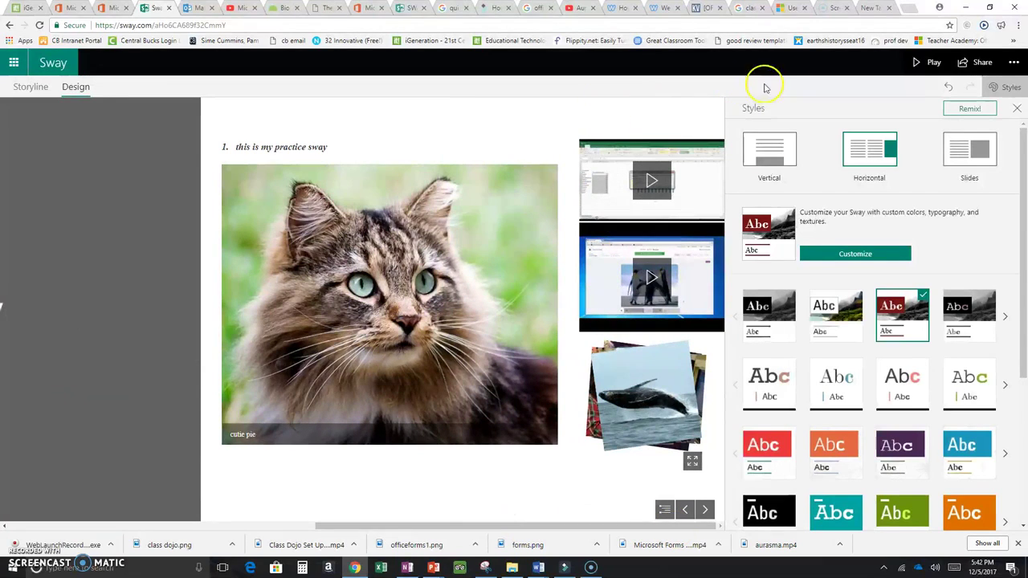
# - Open the Sway's sharing options and copy the view link for those in the organization
pyautogui.click(983, 62)
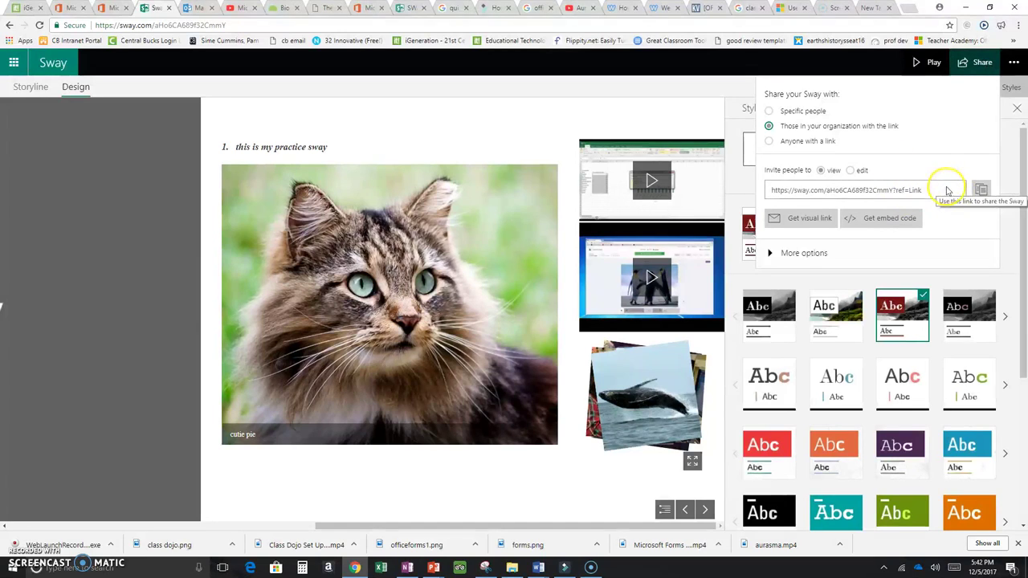
pyautogui.click(981, 189)
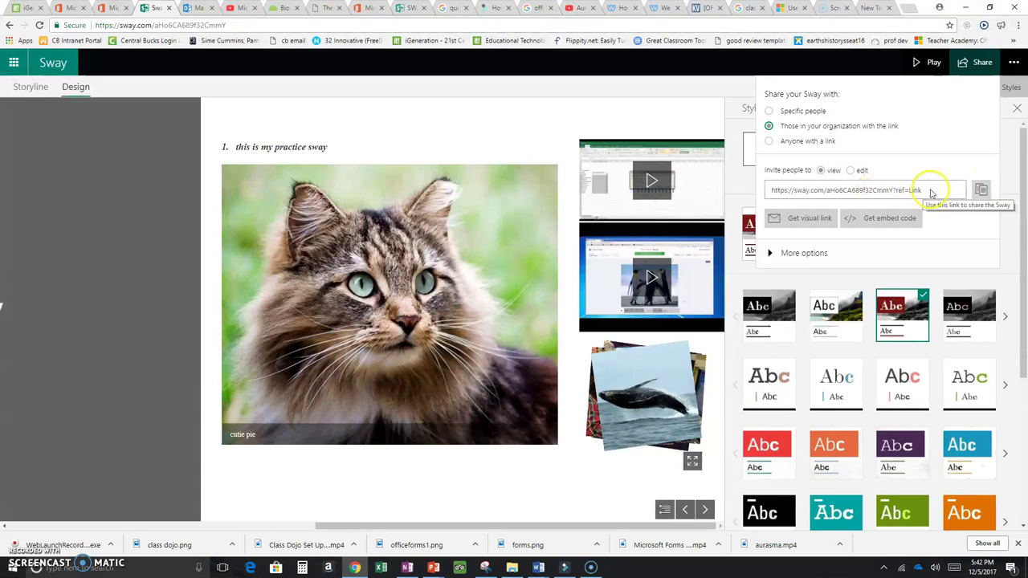
pyautogui.click(983, 191)
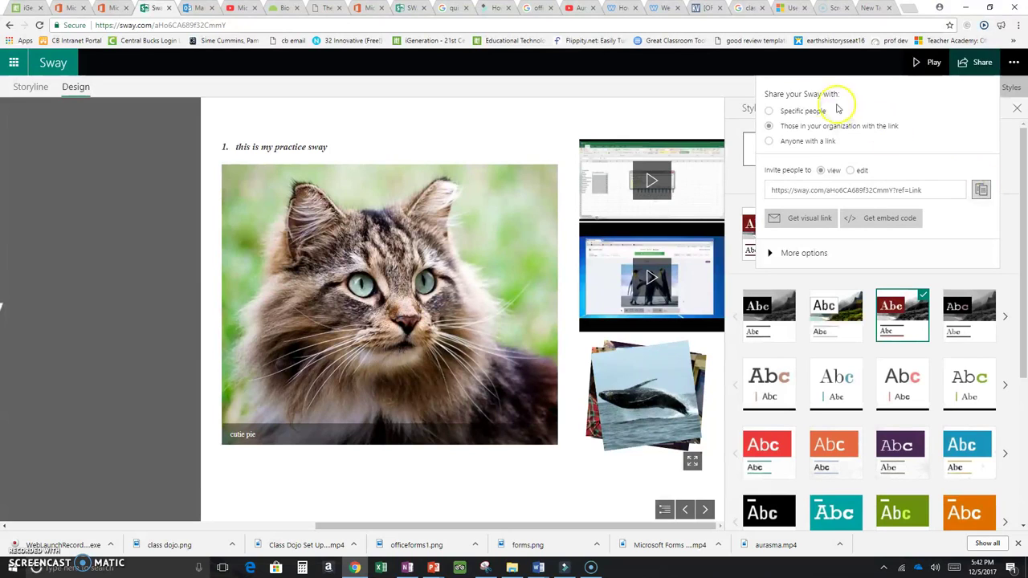
# - Try sharing with specific people and the organization, set sharing to anyone with a link, and view the embed code
pyautogui.click(769, 112)
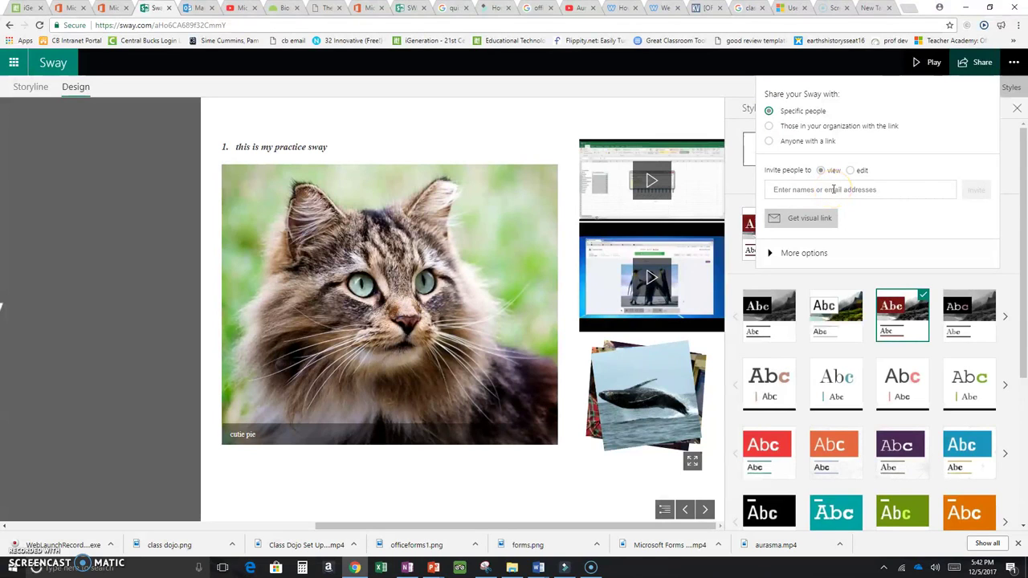
pyautogui.click(769, 126)
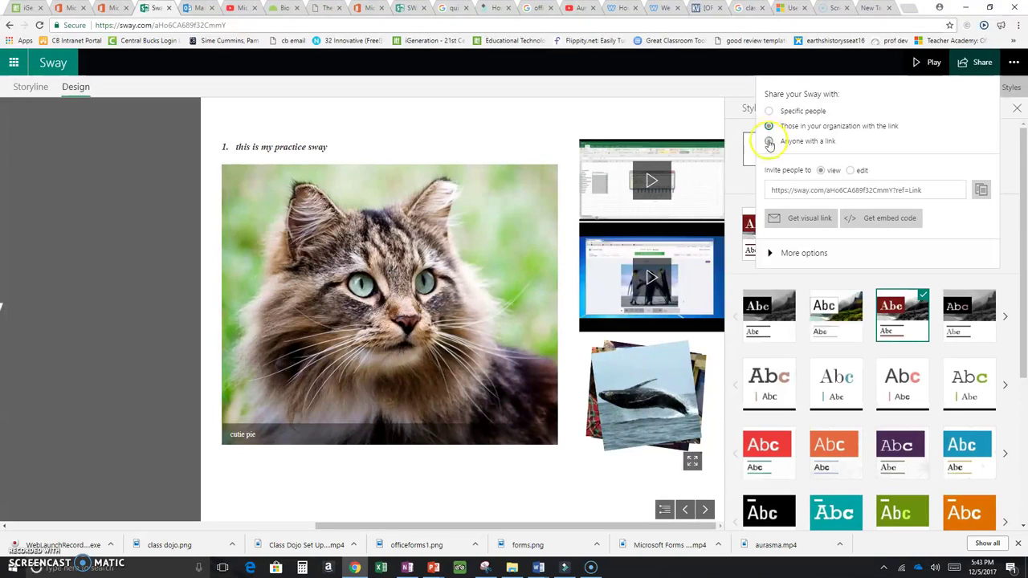
pyautogui.click(769, 141)
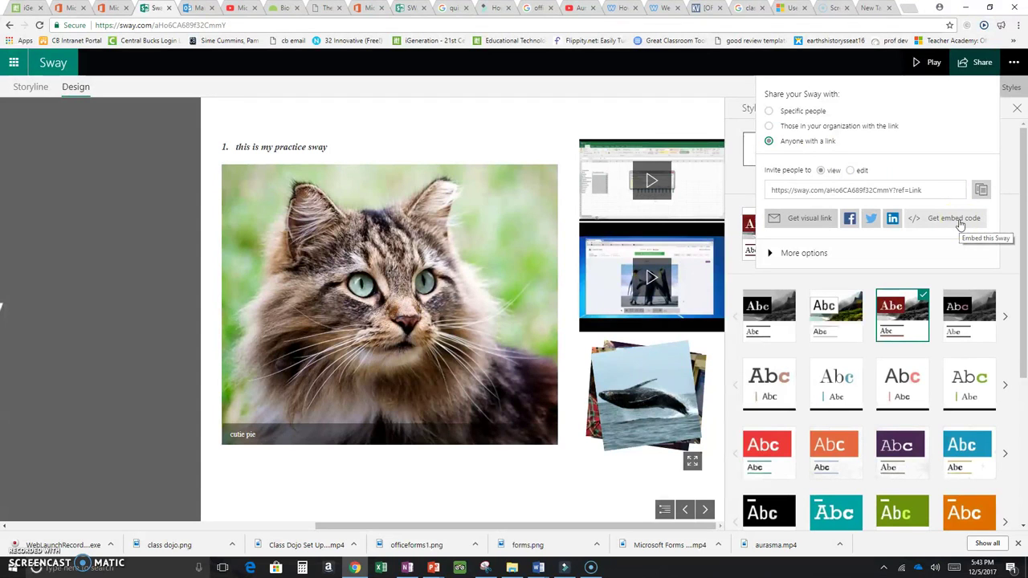
pyautogui.click(961, 219)
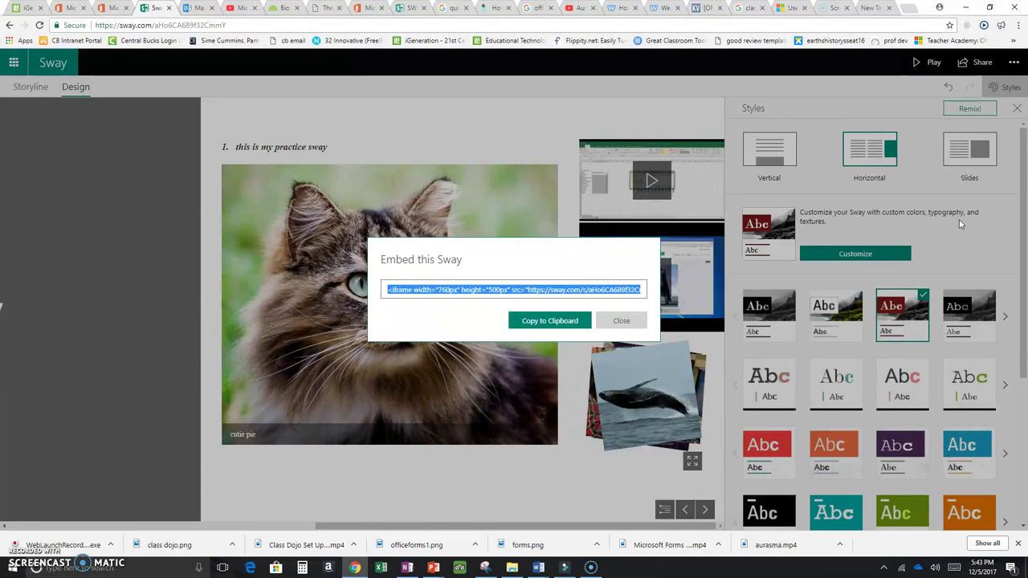
pyautogui.click(630, 322)
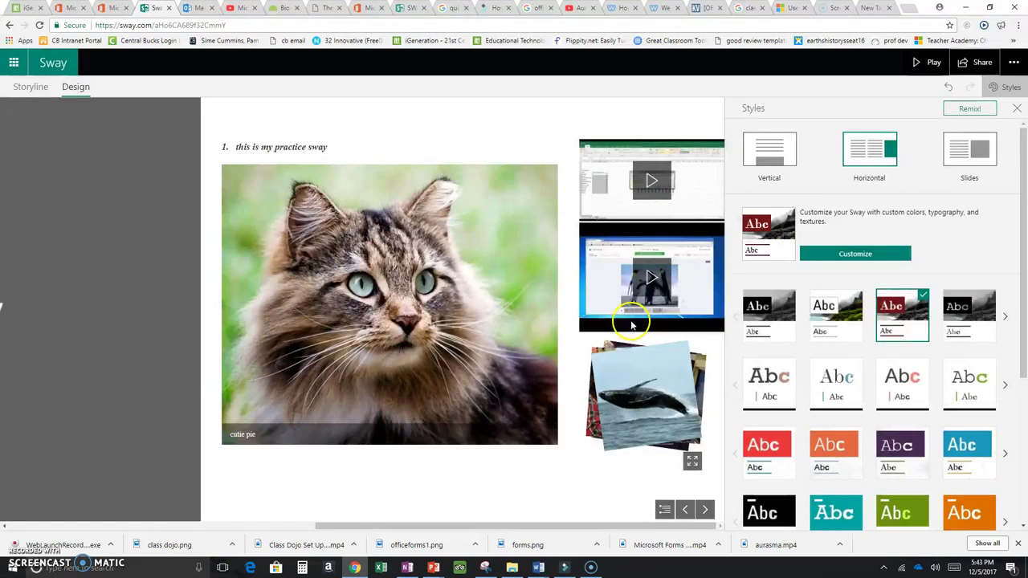
# - Reopen the sharing options and set the link to invite people to edit the Sway
pyautogui.click(981, 64)
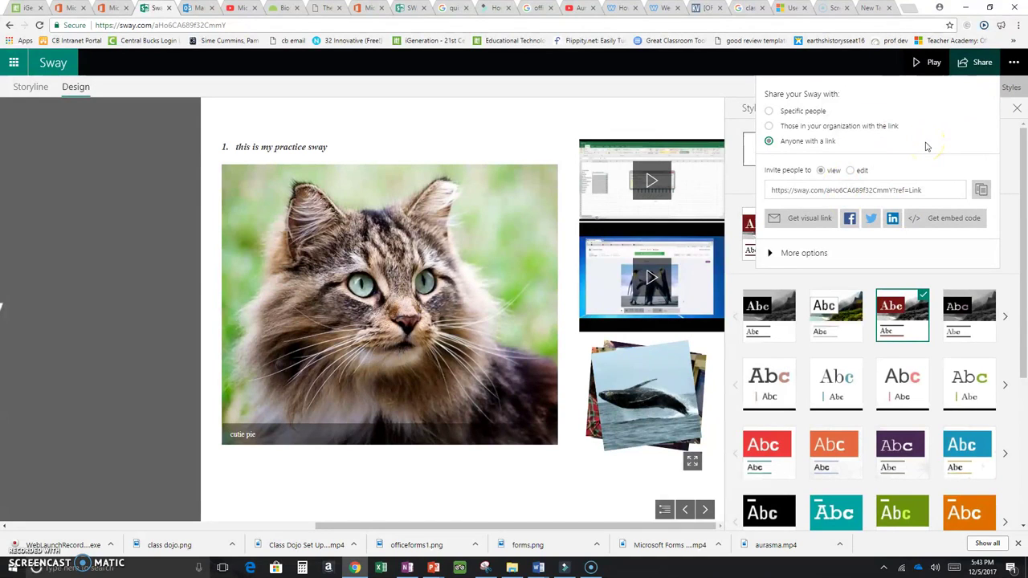
pyautogui.click(851, 170)
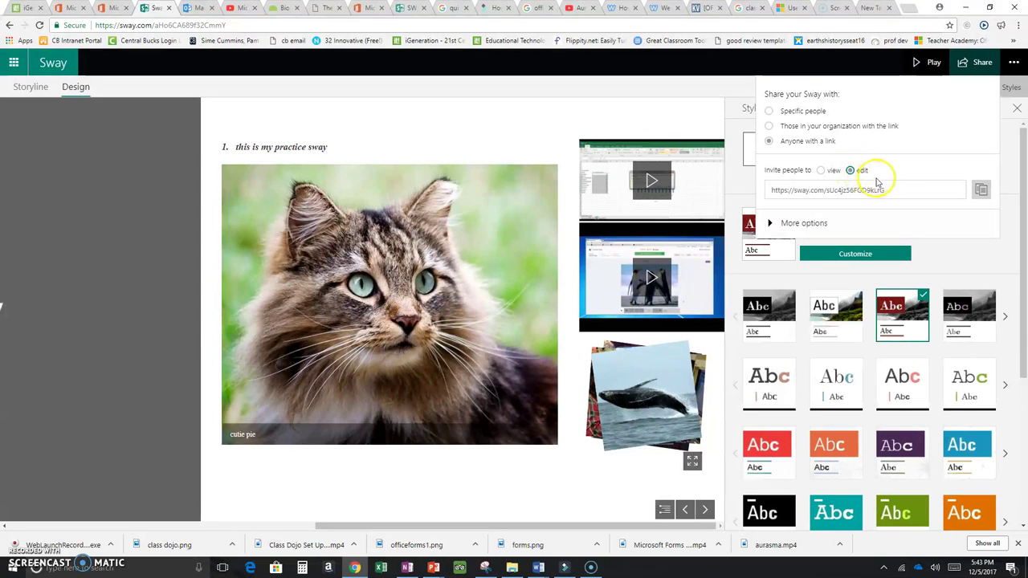
pyautogui.click(926, 149)
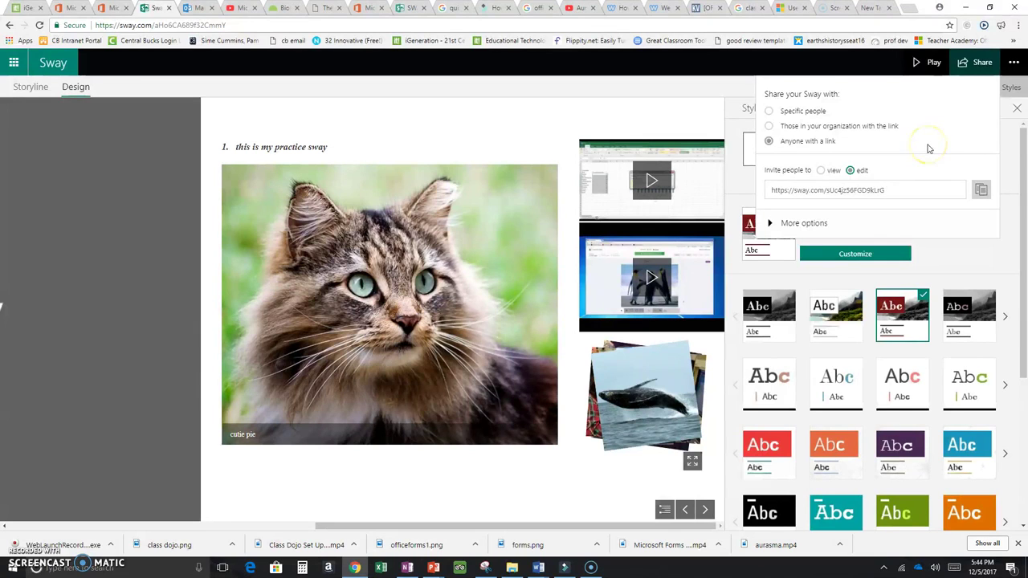